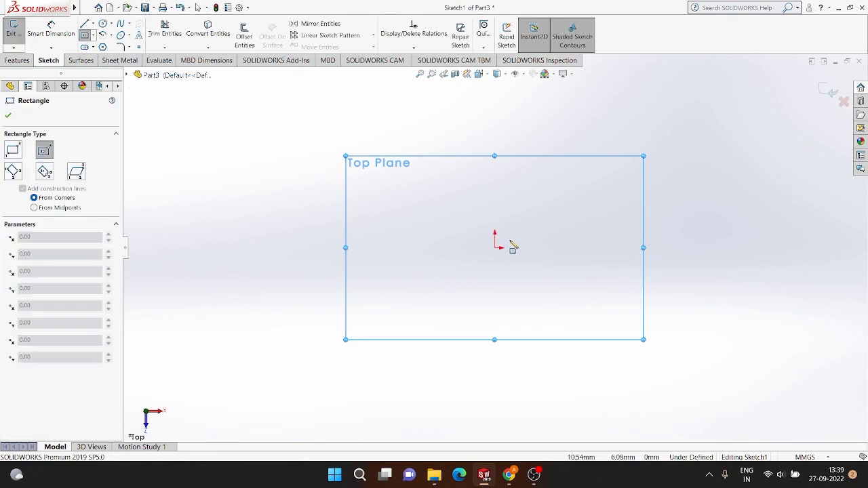
# Sketch a center rectangle about 191 mm wide, centred on the origin of the Top Plane
pyautogui.click(494, 248)
pyautogui.click(655, 319)
pyautogui.press('Escape')
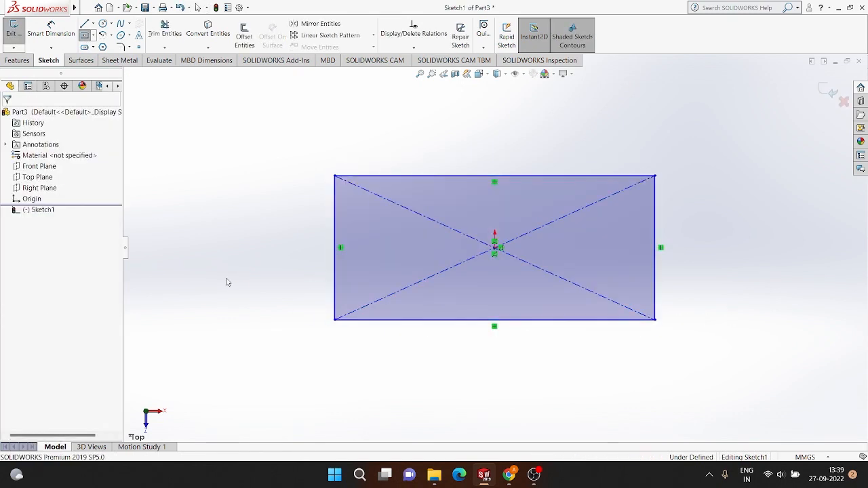
# Dimension the rectangle's horizontal edge at 500 mm and its vertical edge at 200 mm
pyautogui.click(51, 33)
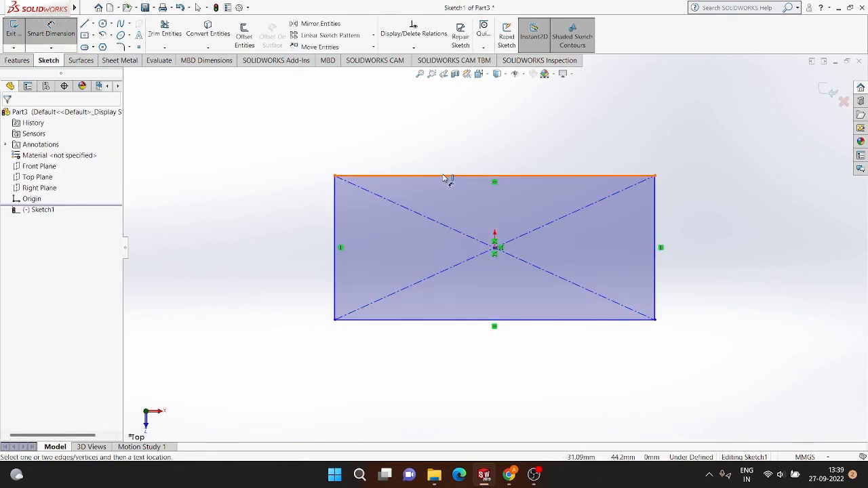
pyautogui.click(447, 176)
pyautogui.click(439, 163)
pyautogui.write('500')
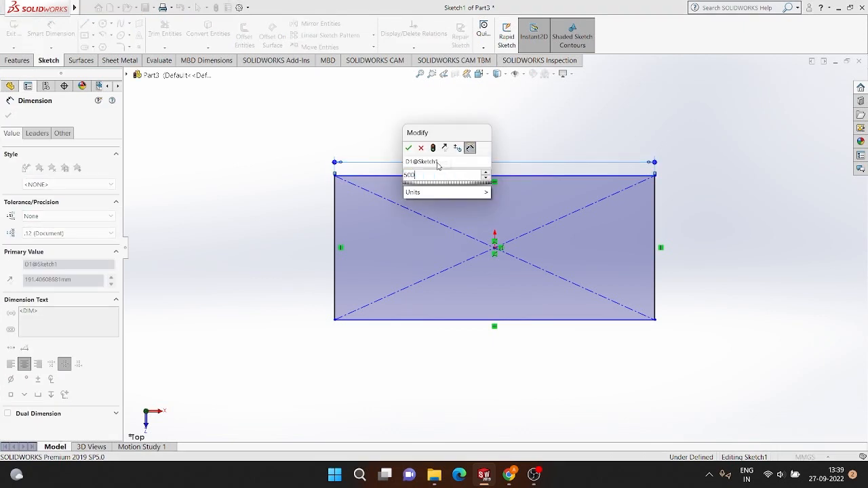
pyautogui.press('Return')
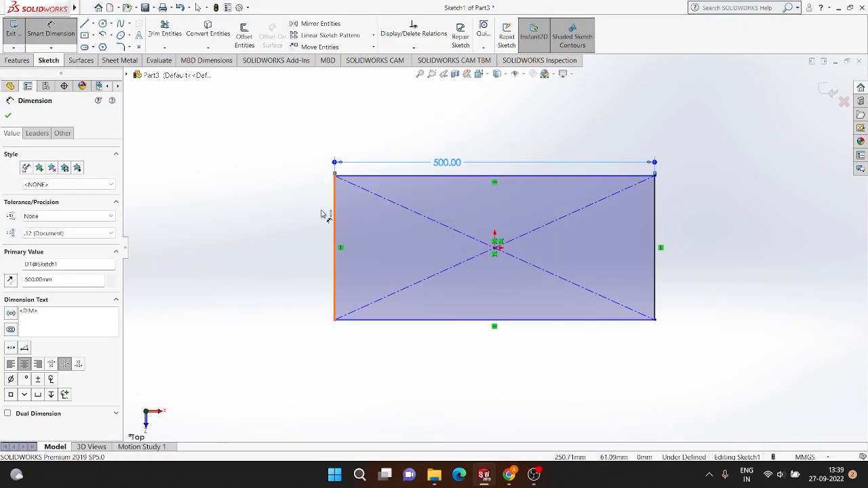
pyautogui.click(332, 215)
pyautogui.click(303, 213)
pyautogui.write('200')
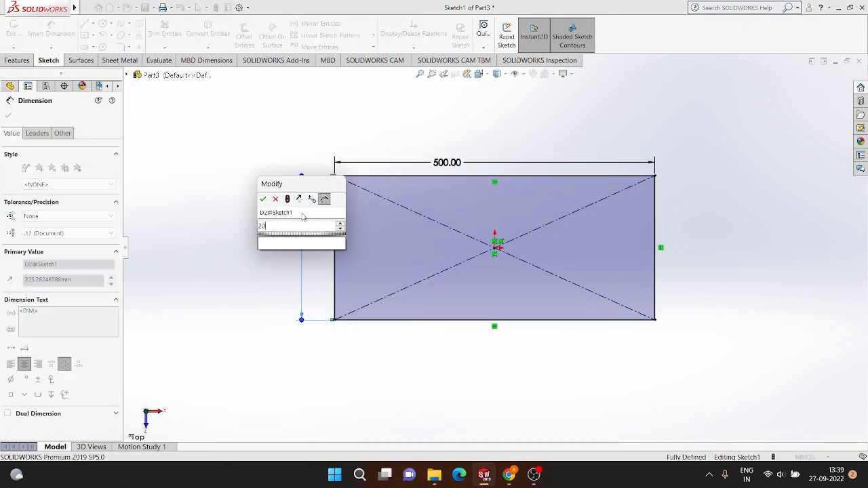
pyautogui.press('Return')
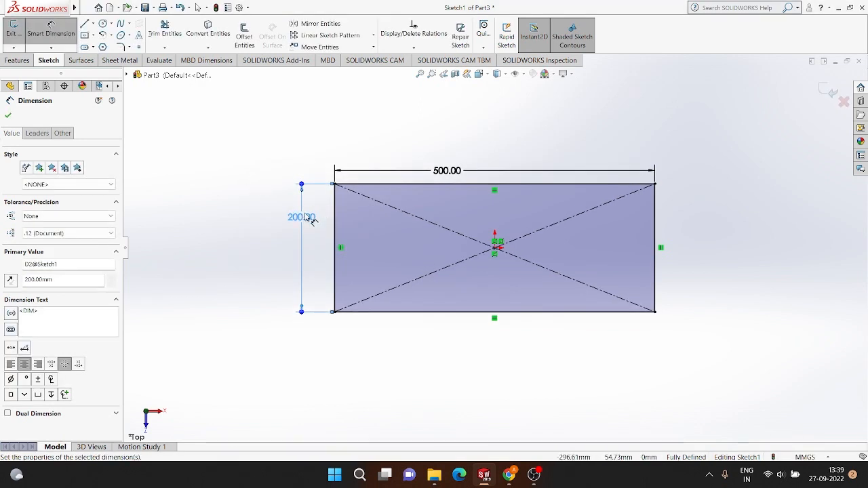
pyautogui.click(9, 115)
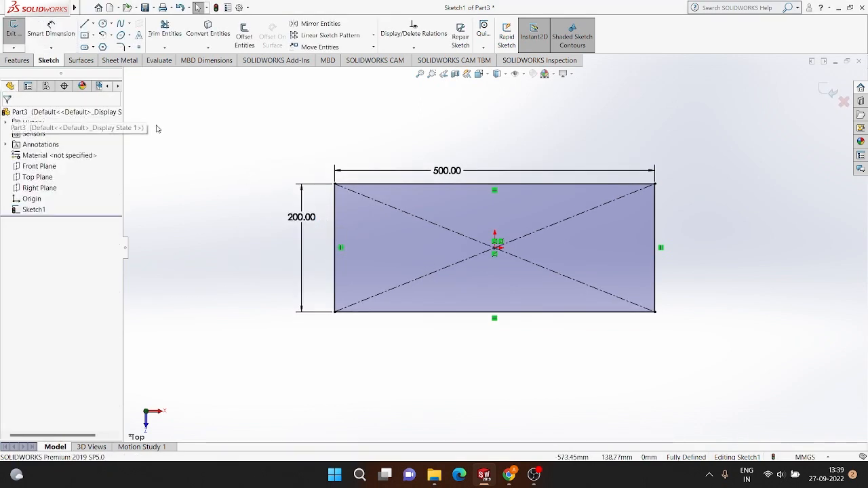
# Create a sheet metal base flange with 1.2 mm thickness from the rectangle sketch
pyautogui.click(105, 61)
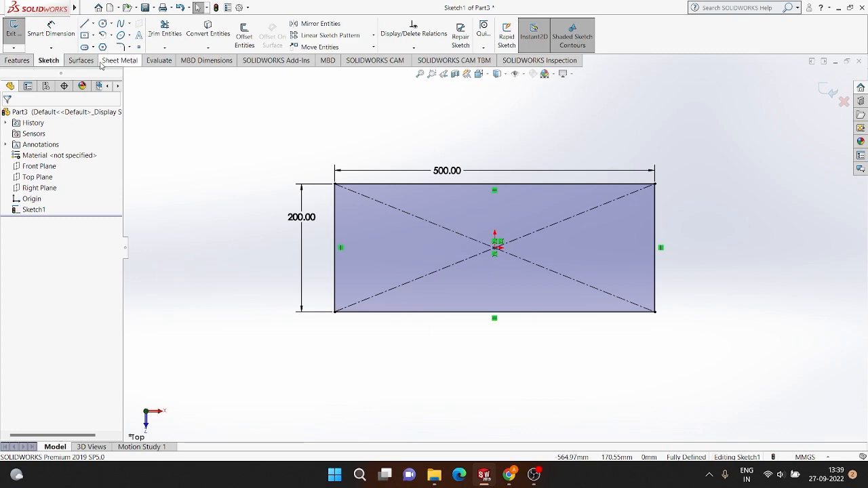
pyautogui.click(15, 33)
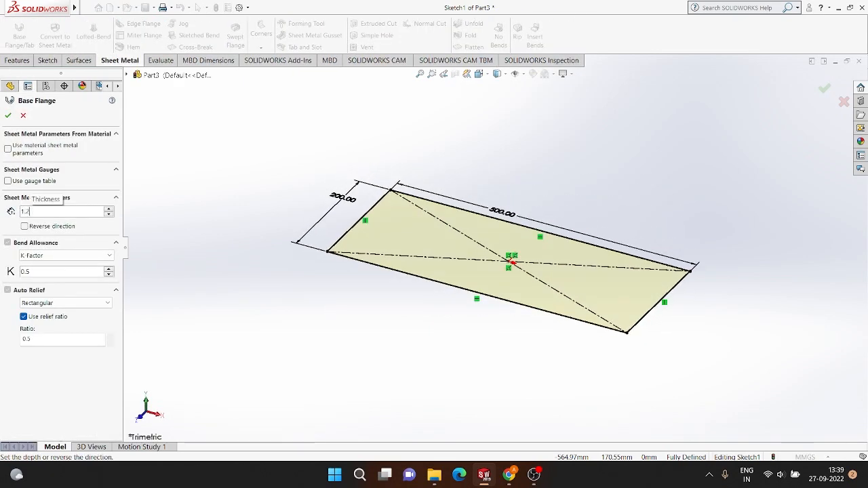
pyautogui.press('Return')
pyautogui.click(7, 117)
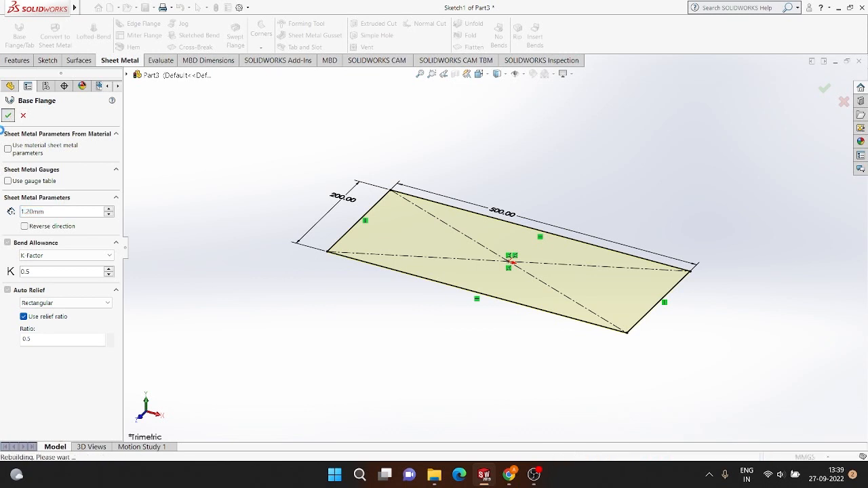
# Change the viewport background scene to Plain White
pyautogui.click(551, 73)
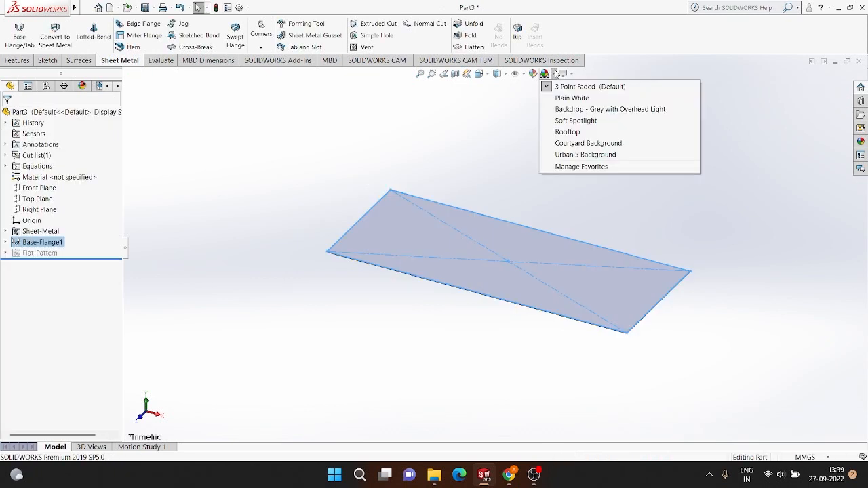
pyautogui.click(557, 100)
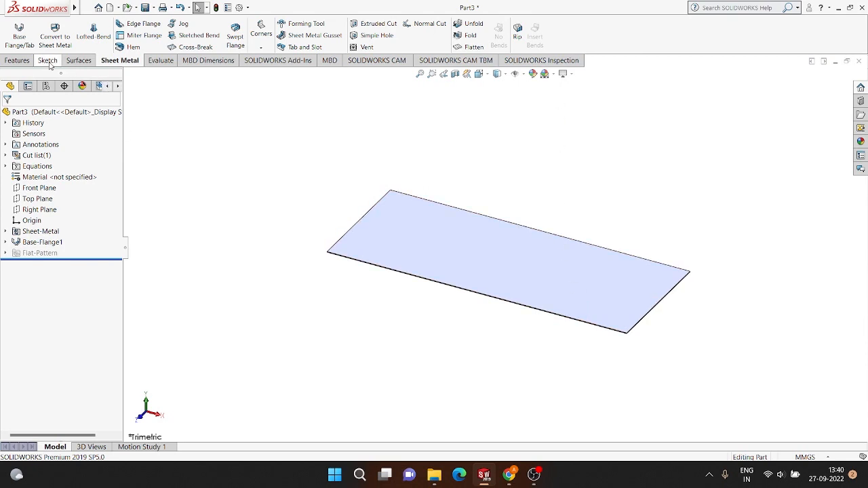
# Start an Edge Flange and select all four outer edges of the base plate, with the flanges pointing downward
pyautogui.click(143, 24)
pyautogui.scroll(-4, 679, 326)
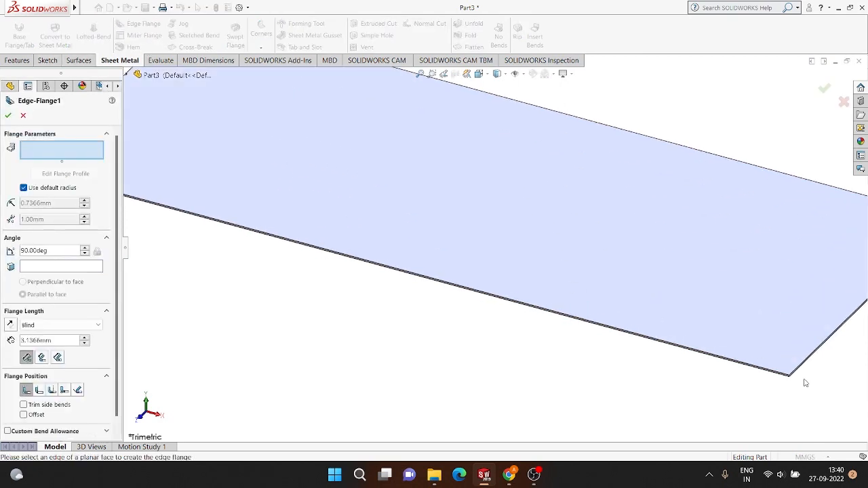
pyautogui.click(596, 291)
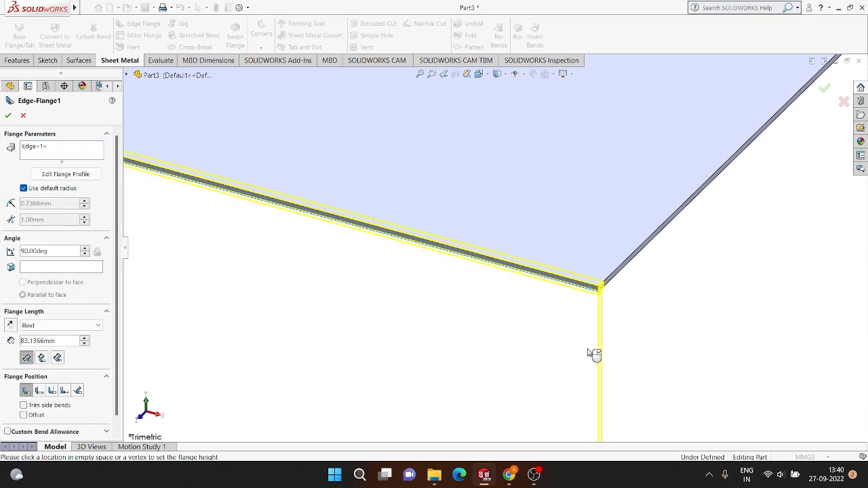
pyautogui.click(618, 277)
pyautogui.scroll(5, 636, 304)
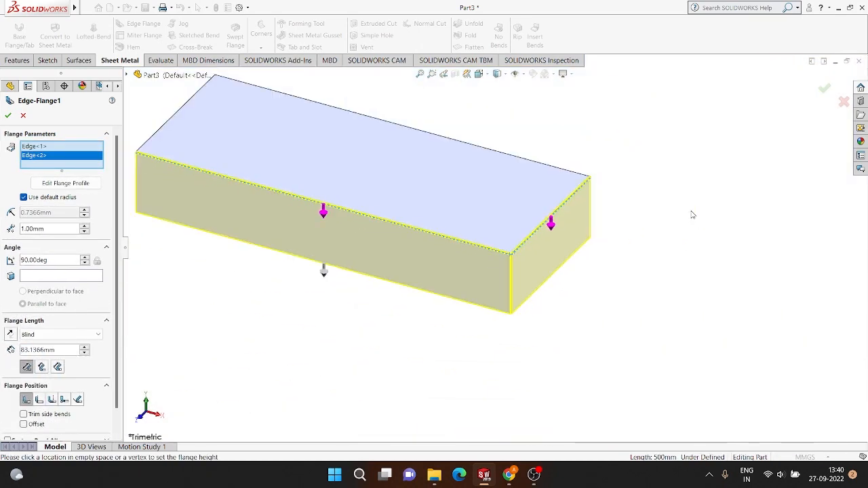
pyautogui.moveTo(635, 305); pyautogui.dragTo(536, 307, button='middle')
pyautogui.scroll(-7, 598, 154)
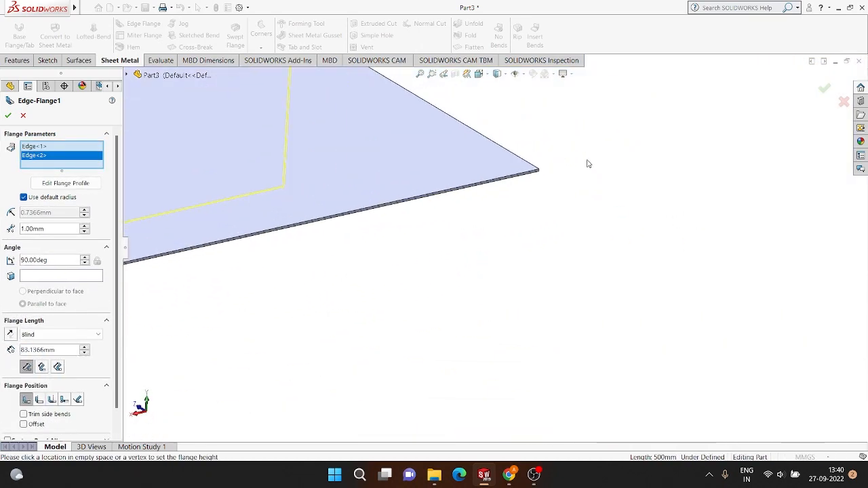
pyautogui.click(533, 196)
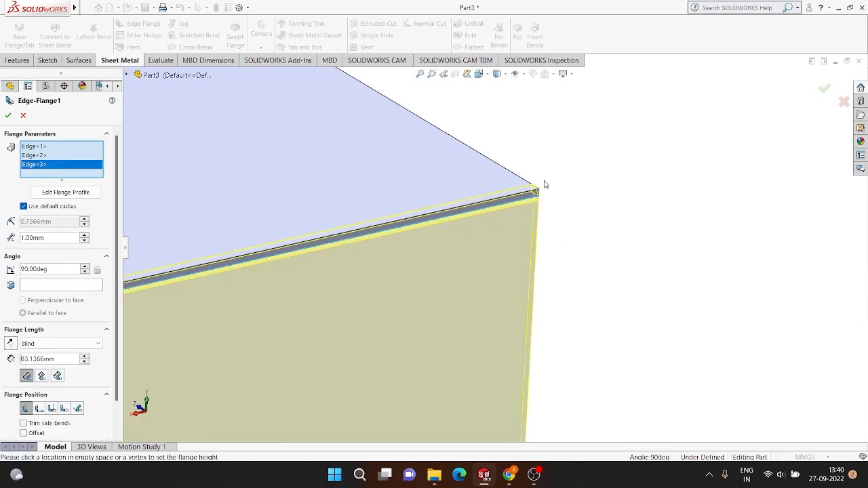
pyautogui.scroll(-3, 534, 192)
pyautogui.click(536, 190)
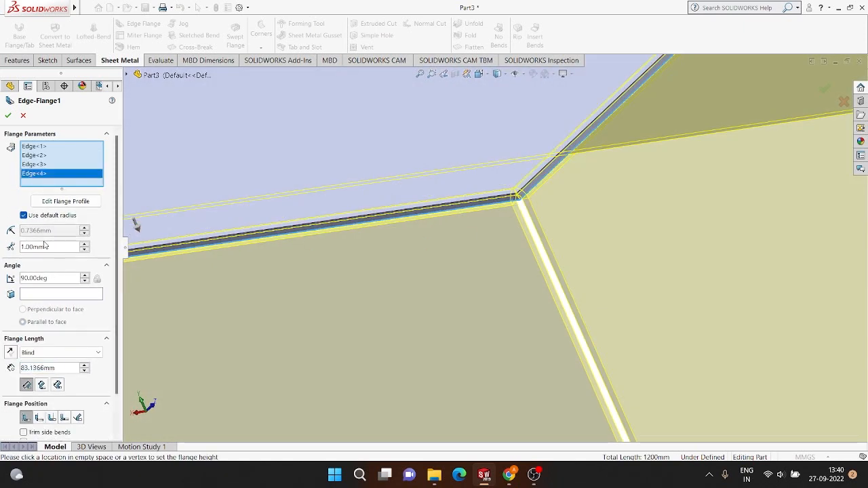
# Set the flange length to 150 mm and create the four edge flanges
pyautogui.write('150')
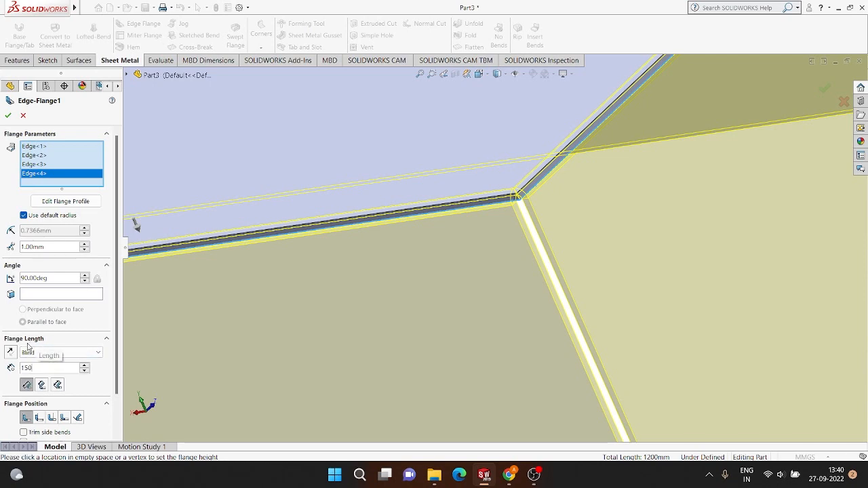
pyautogui.press('Return')
pyautogui.scroll(3, 509, 281)
pyautogui.scroll(5, 509, 281)
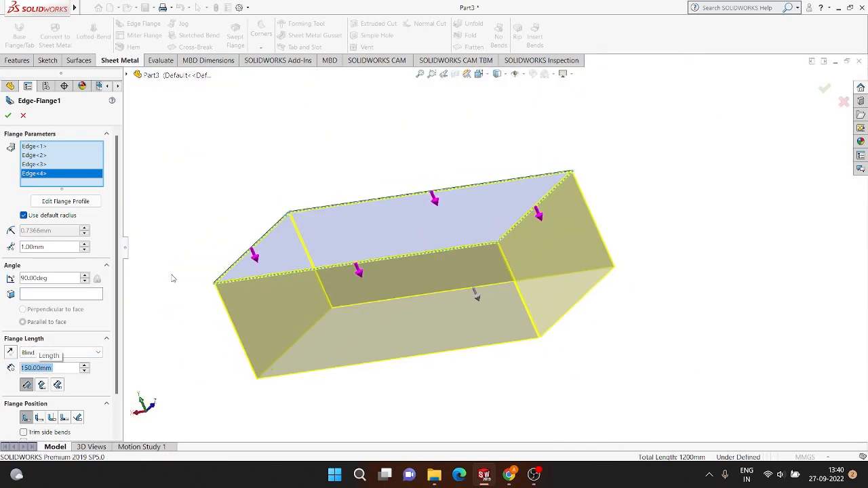
pyautogui.click(8, 116)
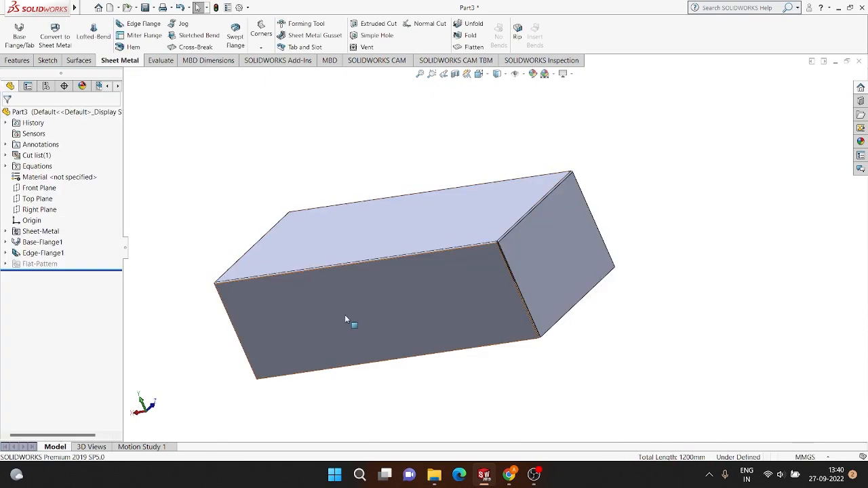
# Open a new sketch on the outer face of a long side flange, viewed normal to that face
pyautogui.moveTo(349, 320); pyautogui.dragTo(420, 309, button='middle')
pyautogui.click(431, 302)
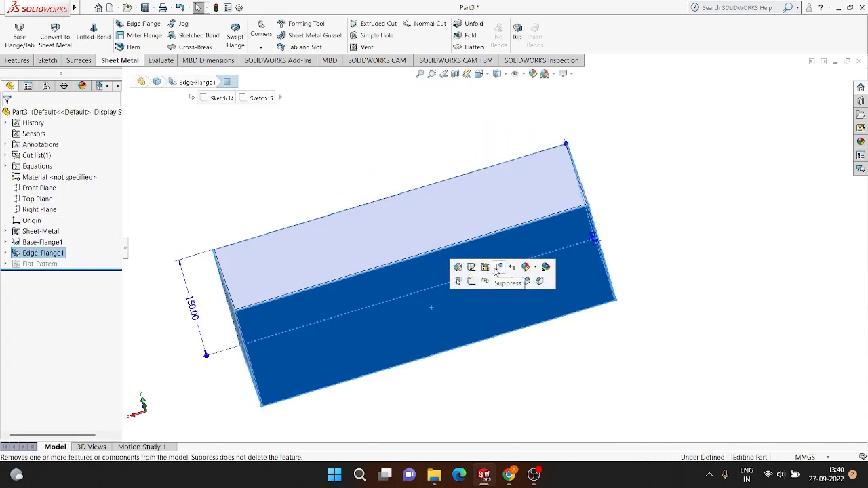
pyautogui.click(510, 281)
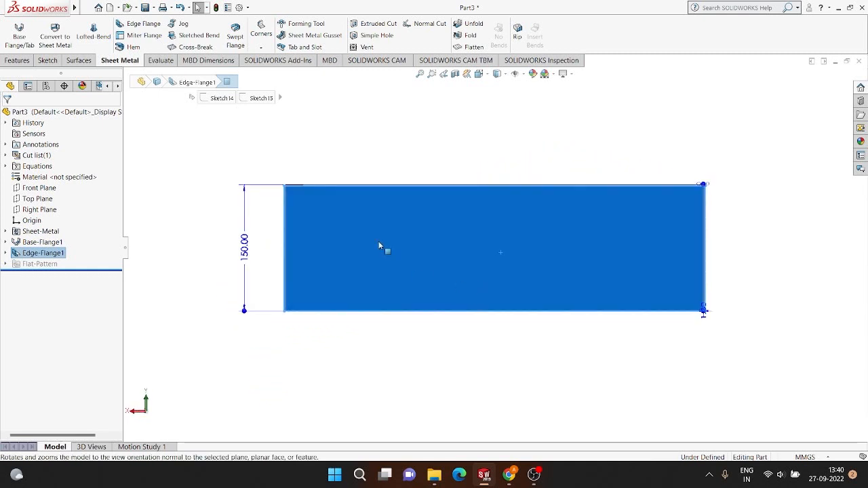
pyautogui.click(46, 61)
pyautogui.click(14, 30)
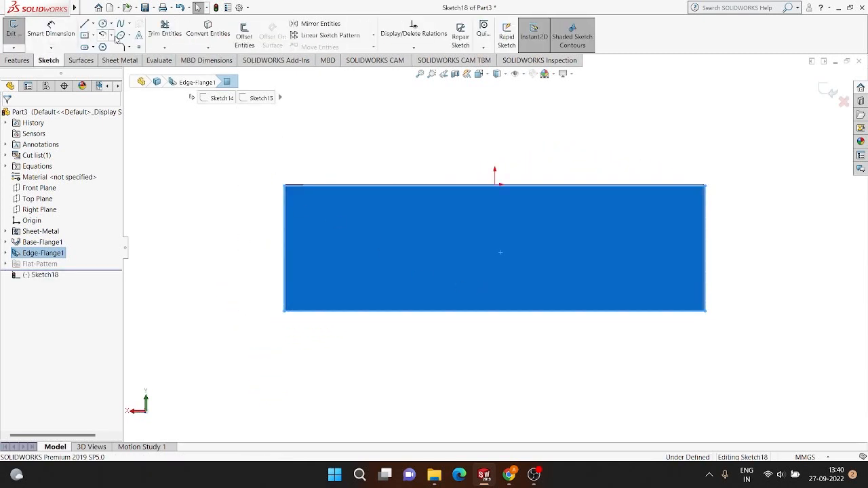
# Sketch a three-point spline from the flange's lower edge beside its left corner, through a point just above, up to the upper bend edge
pyautogui.click(120, 24)
pyautogui.scroll(2, 328, 298)
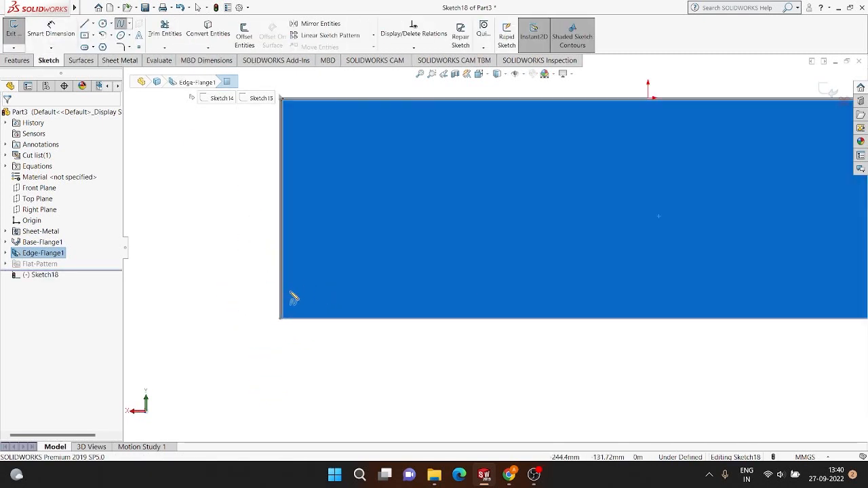
pyautogui.scroll(4, 335, 326)
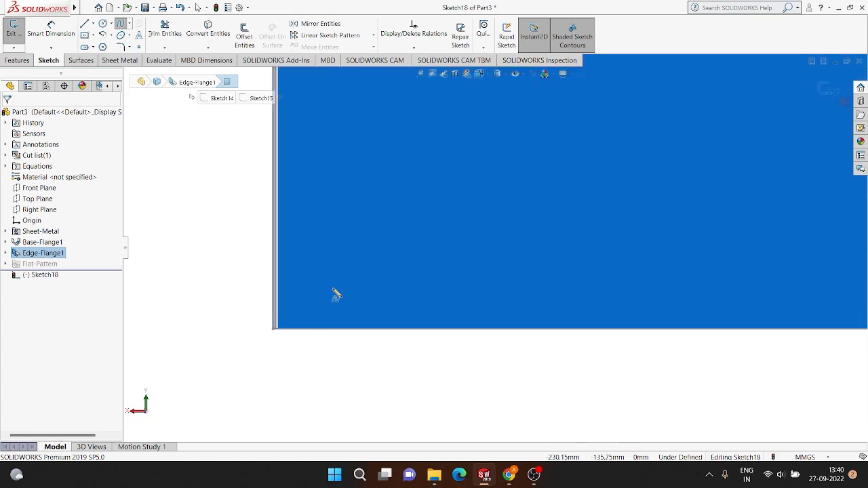
pyautogui.scroll(-3, 223, 313)
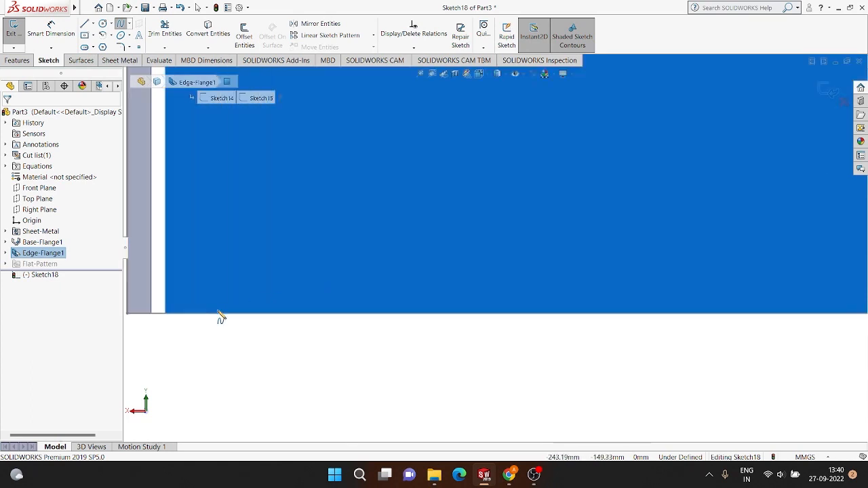
pyautogui.scroll(2, 307, 284)
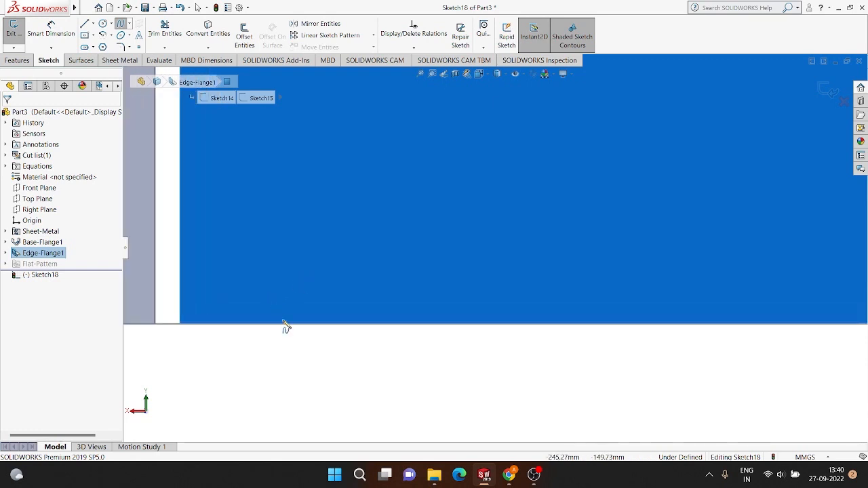
pyautogui.scroll(2, 303, 336)
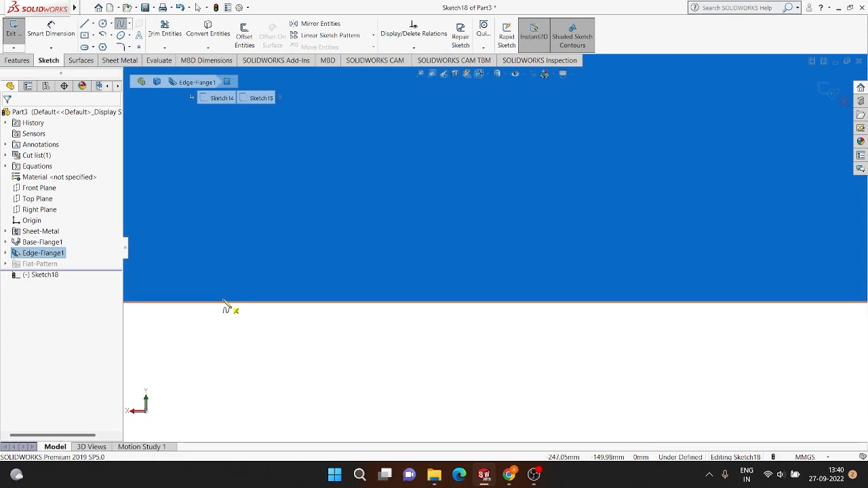
pyautogui.scroll(-1, 217, 303)
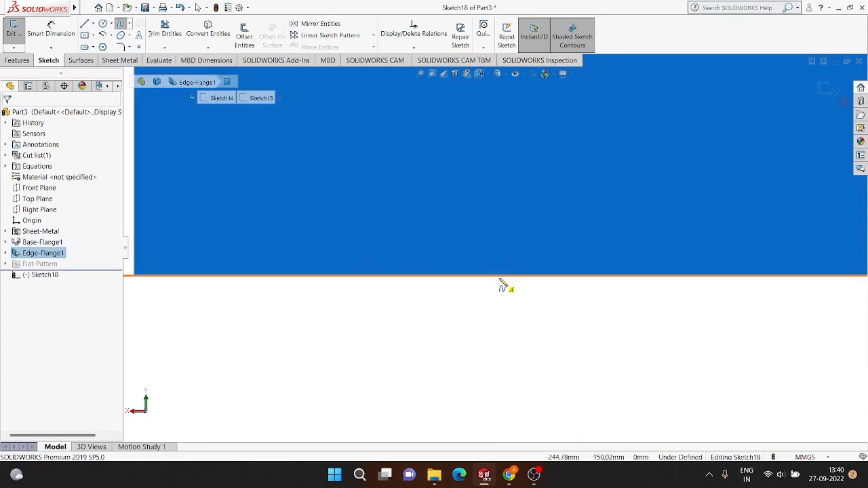
pyautogui.scroll(-2, 505, 283)
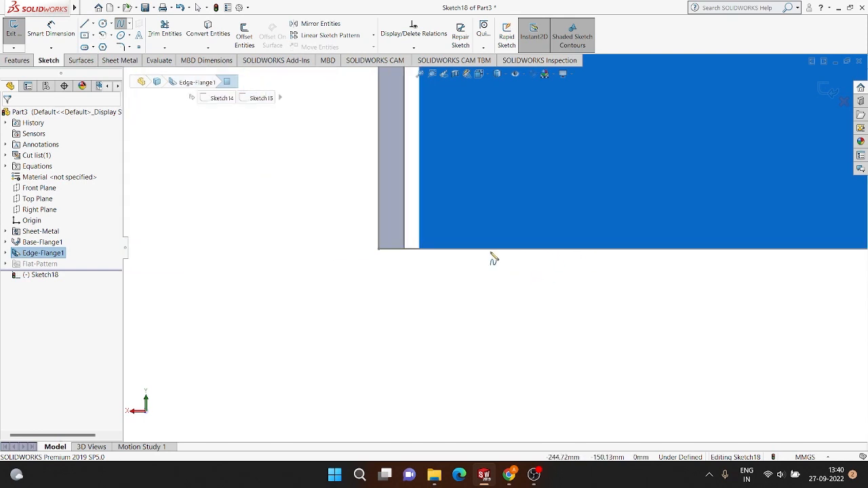
pyautogui.click(488, 248)
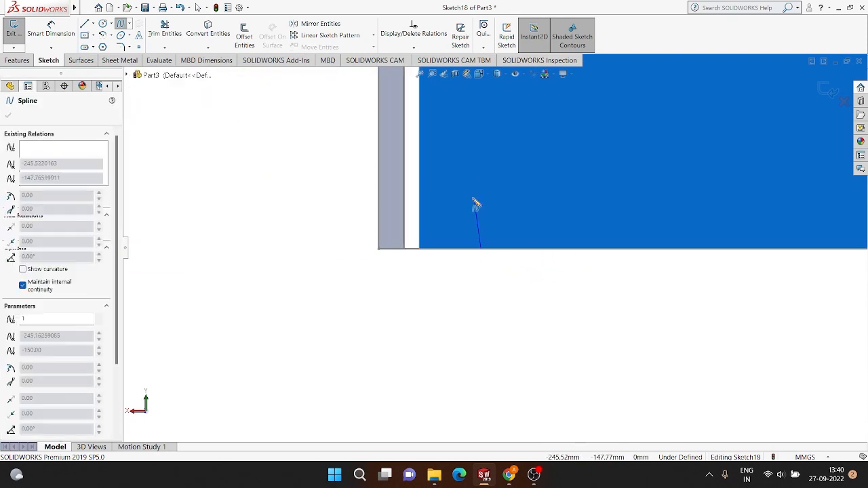
pyautogui.click(480, 203)
pyautogui.scroll(-4, 577, 99)
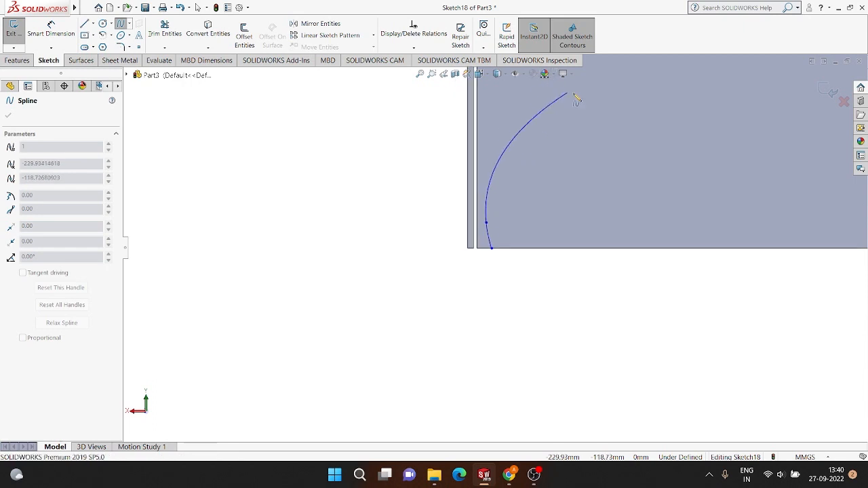
pyautogui.scroll(-5, 585, 99)
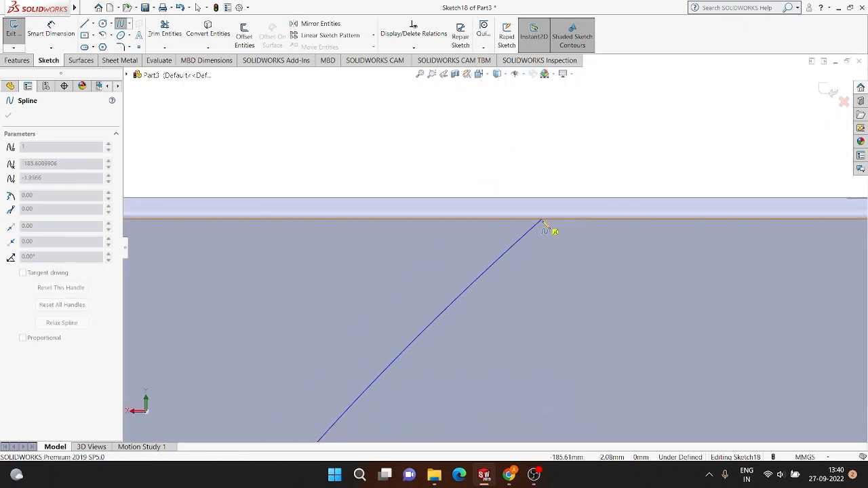
pyautogui.click(541, 221)
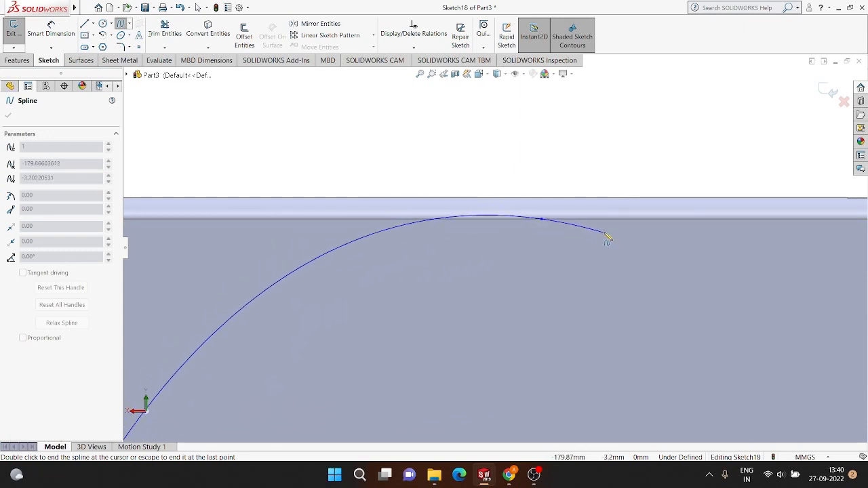
pyautogui.press('Escape')
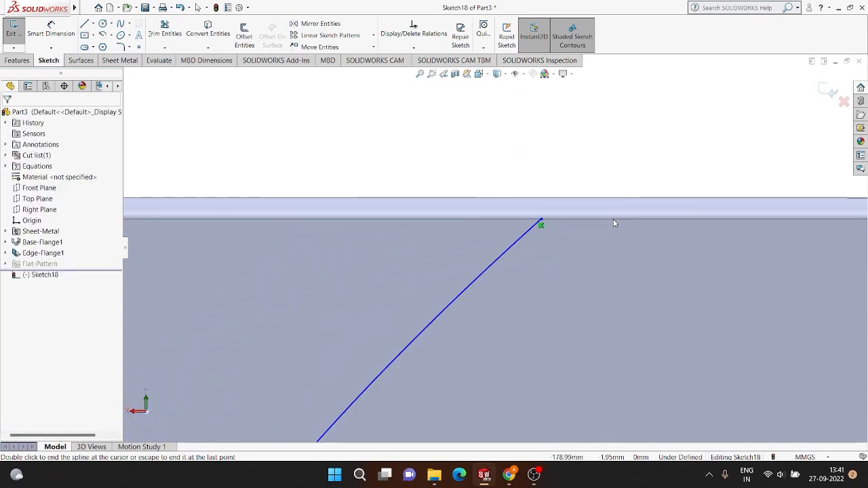
# Move the spline's upper endpoint along the bend edge to about 100 mm from the flange corner and flatten its tangent handle slightly
pyautogui.scroll(5, 564, 213)
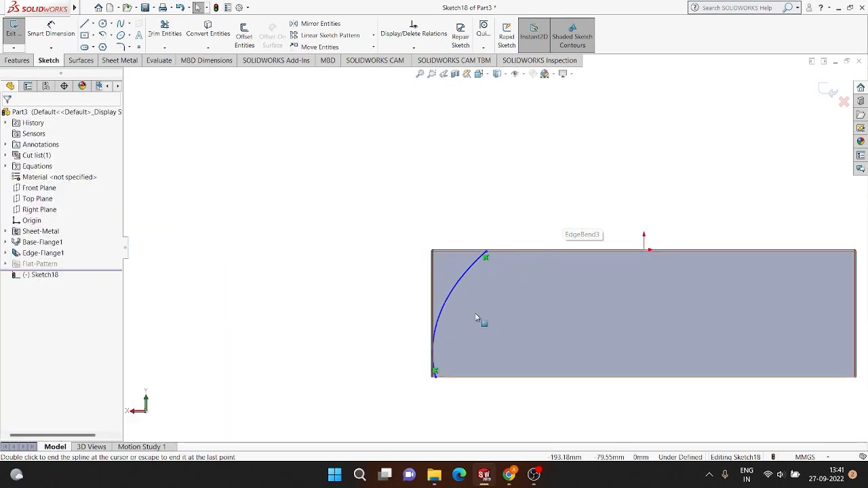
pyautogui.moveTo(449, 298)
pyautogui.mouseDown()
pyautogui.moveTo(468, 302)
pyautogui.moveTo(462, 297)
pyautogui.mouseUp()
pyautogui.scroll(-3, 479, 282)
pyautogui.press('Escape')
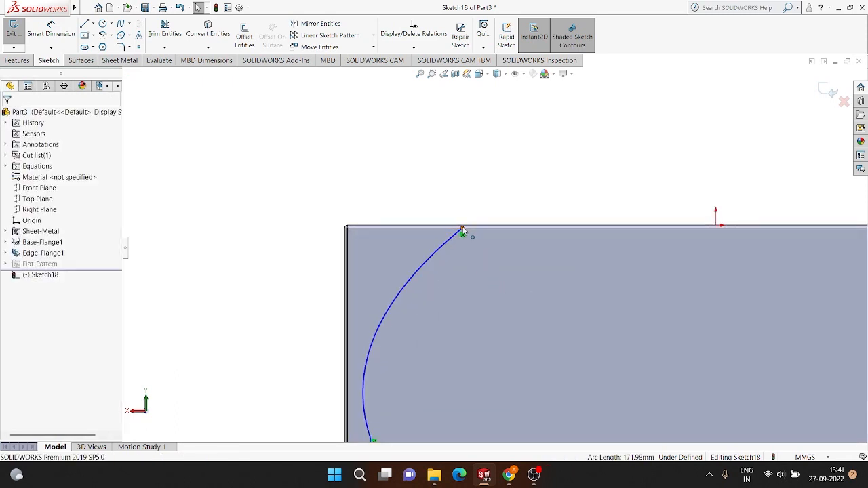
pyautogui.moveTo(465, 231); pyautogui.dragTo(496, 232)
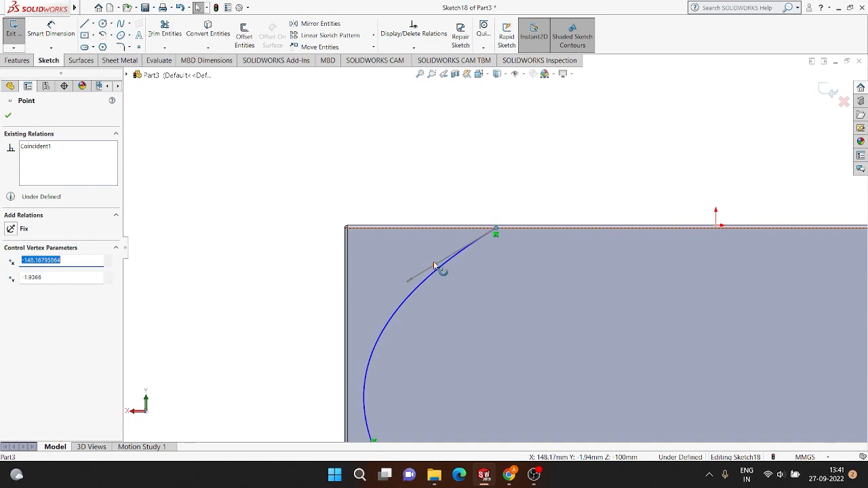
pyautogui.moveTo(433, 263); pyautogui.dragTo(430, 258)
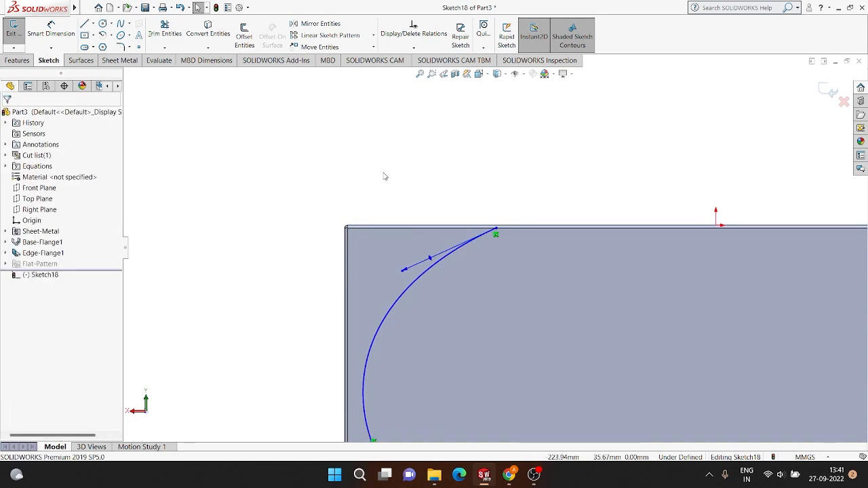
# Dimension the spline's upper endpoint 100 mm horizontally from the flange's upper left corner
pyautogui.moveTo(383, 173); pyautogui.dragTo(380, 95, button='right')
pyautogui.scroll(-3, 500, 224)
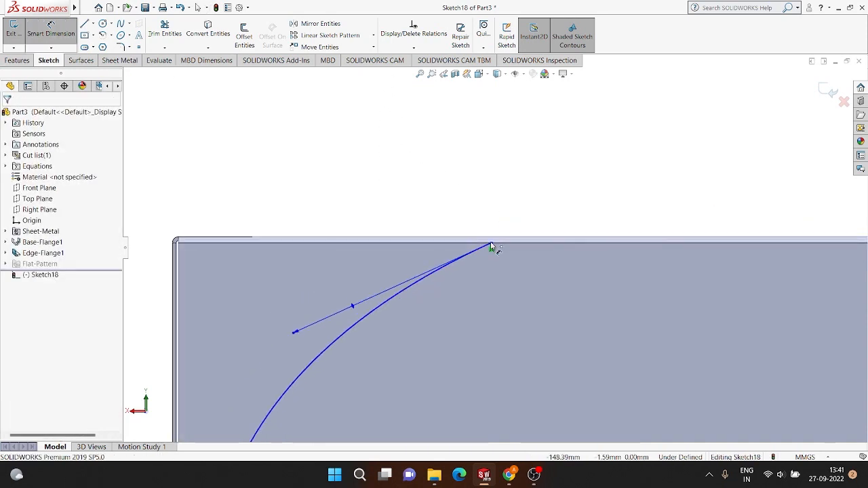
pyautogui.click(490, 241)
pyautogui.click(177, 242)
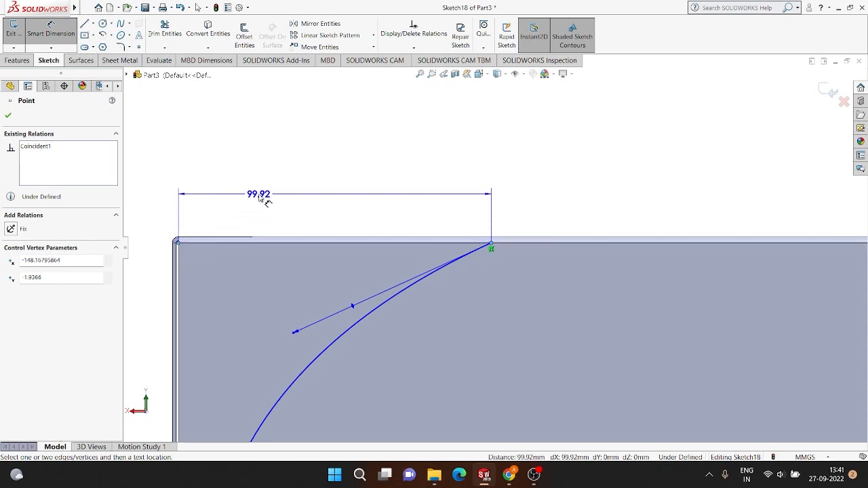
pyautogui.click(271, 198)
pyautogui.write('100')
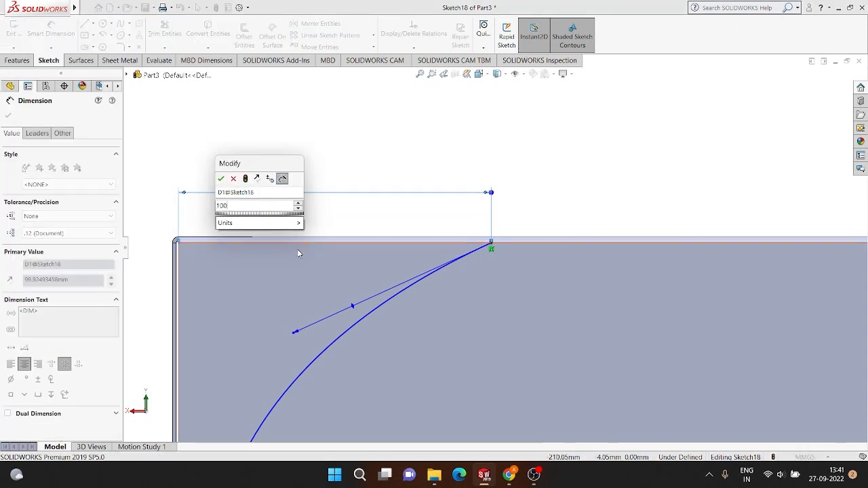
pyautogui.press('Return')
# Dimension the spline's lower endpoint 15 mm horizontally from the flange's lower left corner
pyautogui.scroll(-2, 278, 256)
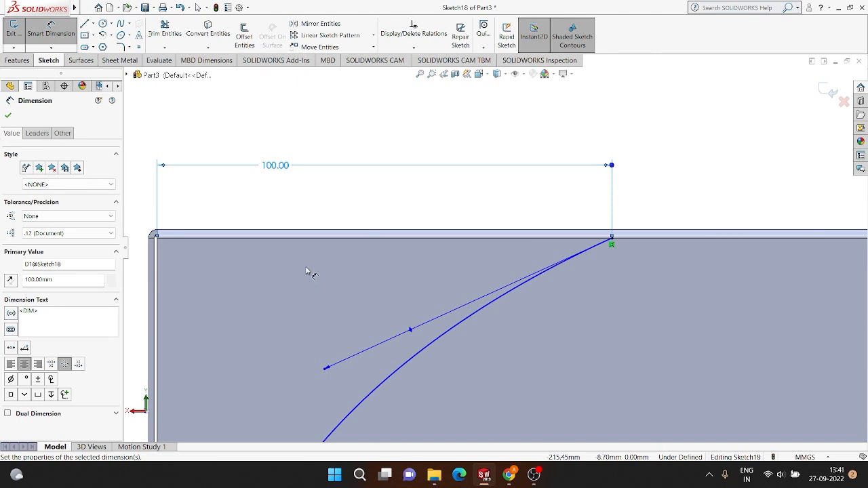
pyautogui.scroll(3, 368, 363)
pyautogui.scroll(-4, 580, 295)
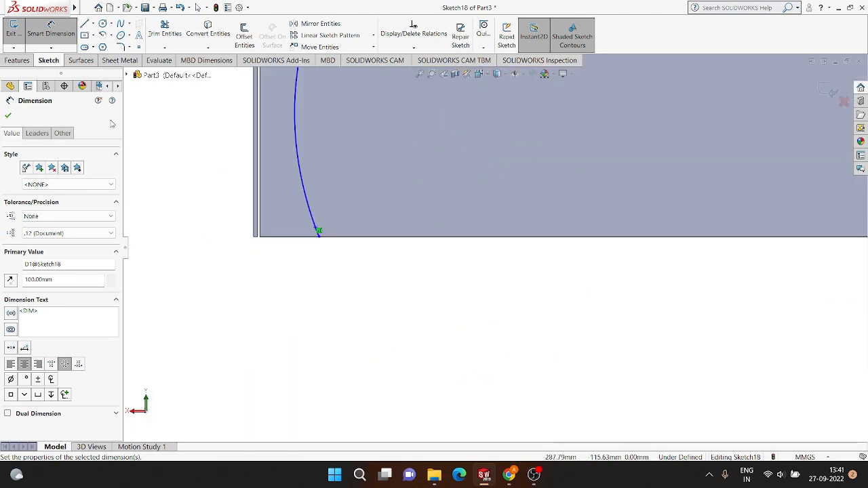
pyautogui.scroll(-3, 195, 167)
pyautogui.scroll(-3, 397, 293)
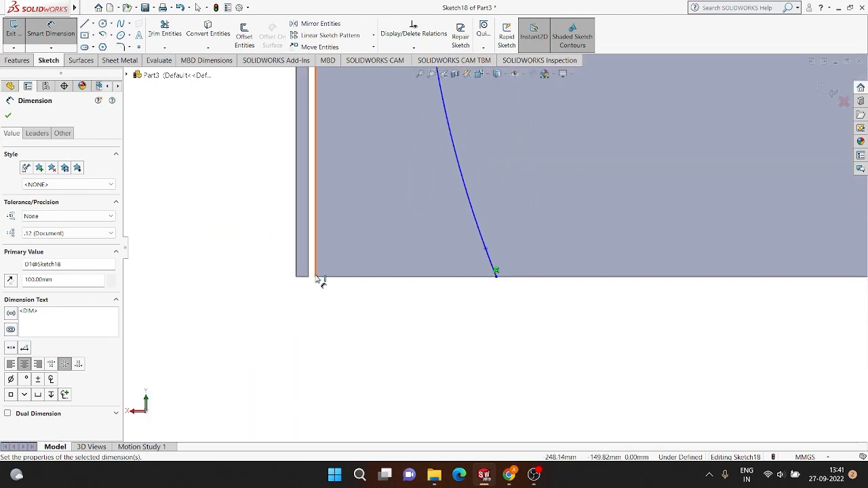
pyautogui.click(316, 278)
pyautogui.click(496, 278)
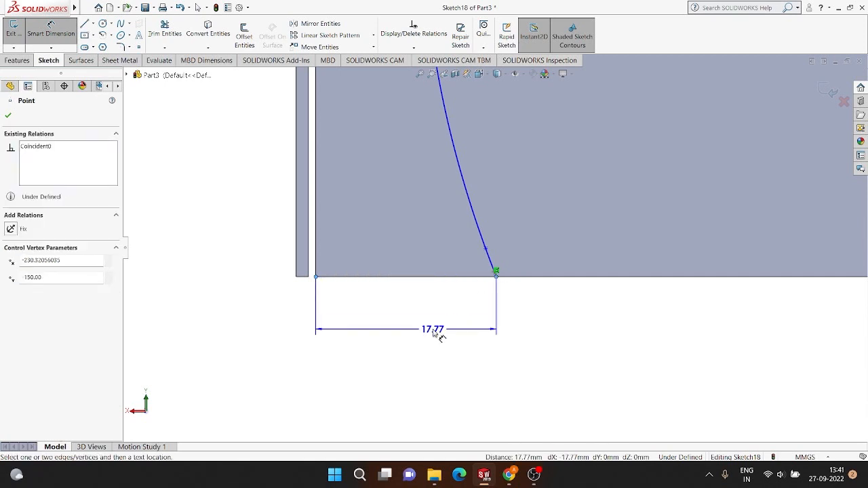
pyautogui.click(434, 329)
pyautogui.write('15')
pyautogui.press('Return')
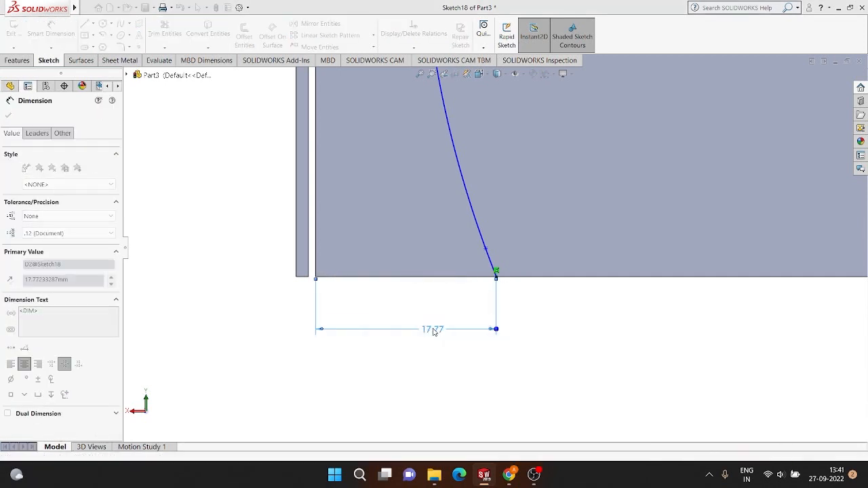
pyautogui.scroll(5, 479, 335)
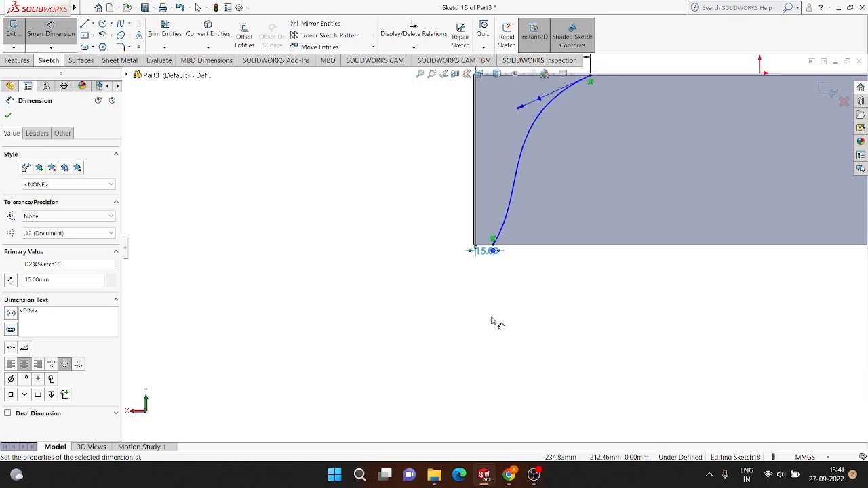
# Draw a vertical line about 227 mm long from the origin down past the flange's lower edge and convert it to construction geometry
pyautogui.scroll(1, 570, 231)
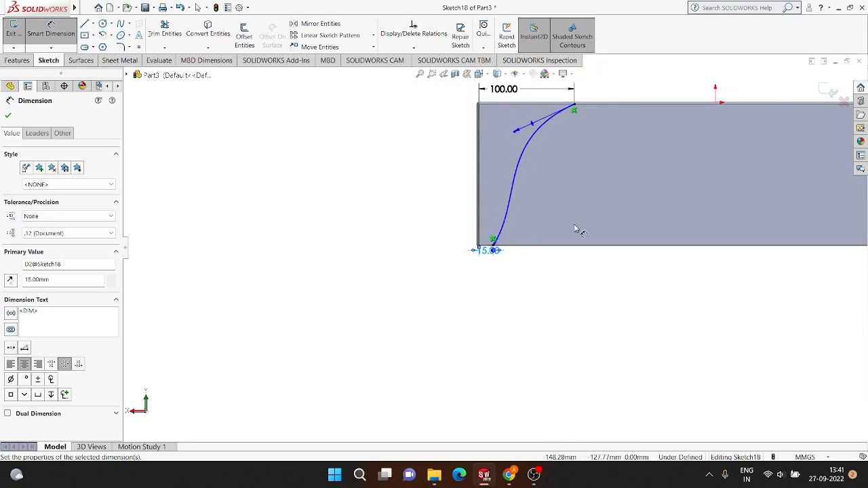
pyautogui.scroll(-5, 570, 227)
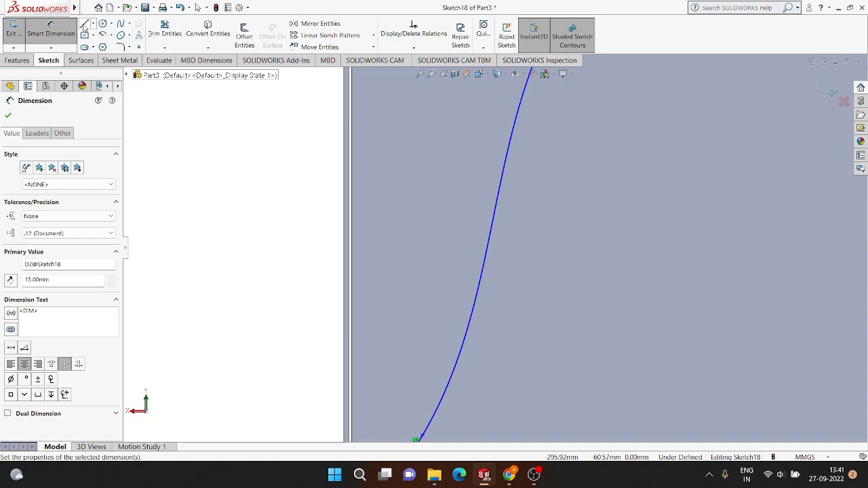
pyautogui.click(85, 25)
pyautogui.scroll(3, 651, 180)
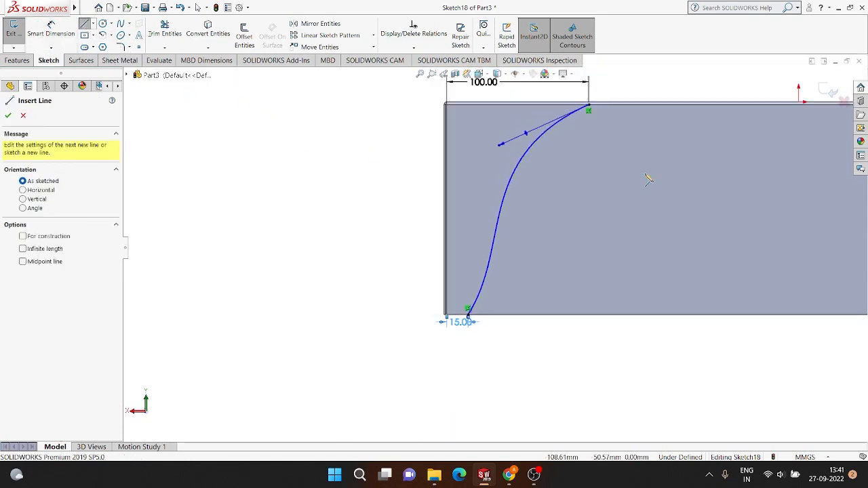
pyautogui.click(672, 164)
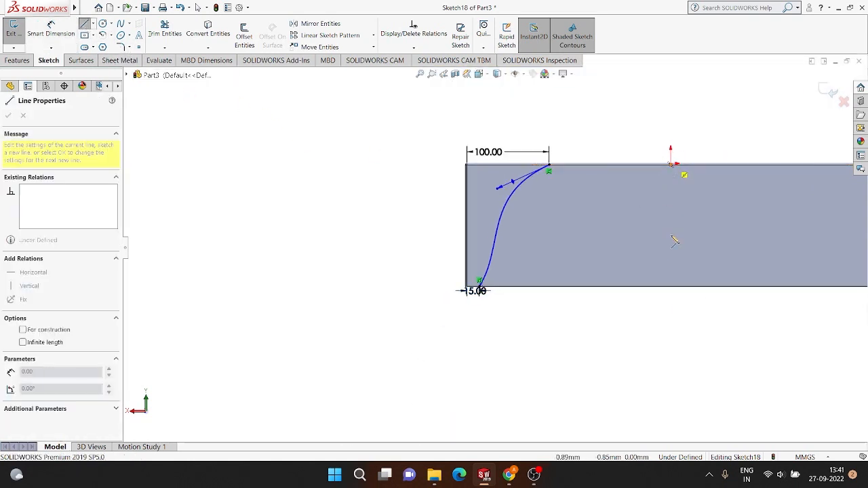
pyautogui.click(674, 353)
pyautogui.scroll(-3, 673, 272)
pyautogui.scroll(-3, 673, 273)
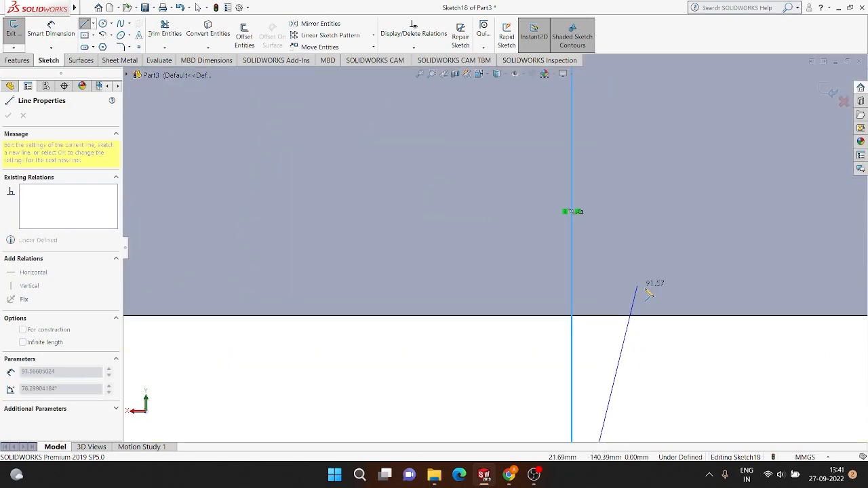
pyautogui.press('Escape')
pyautogui.click(521, 270)
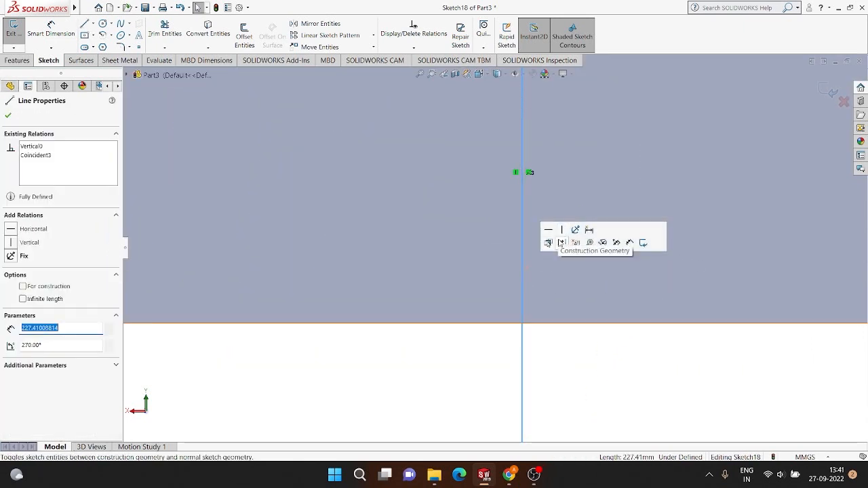
pyautogui.click(563, 245)
# Mirror the spline about the vertical construction line to the flange's opposite end
pyautogui.scroll(5, 564, 251)
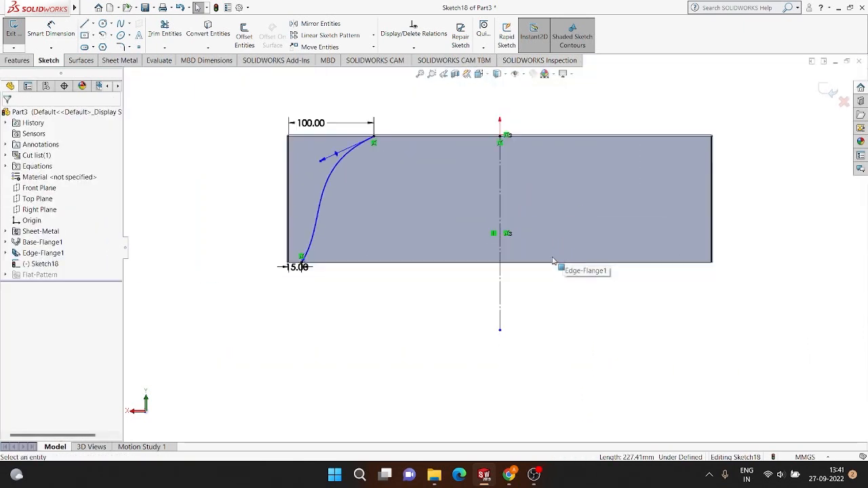
pyautogui.scroll(-3, 251, 196)
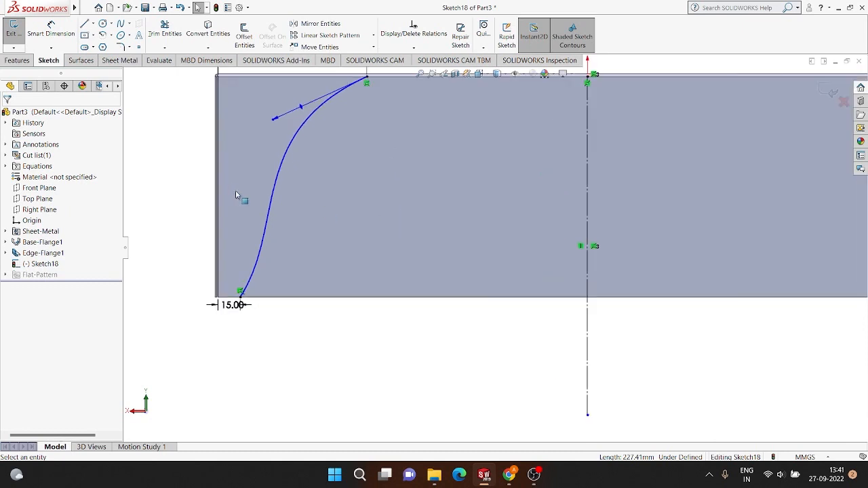
pyautogui.click(277, 176)
pyautogui.keyDown('ctrl'); pyautogui.click(588, 176); pyautogui.keyUp('ctrl')
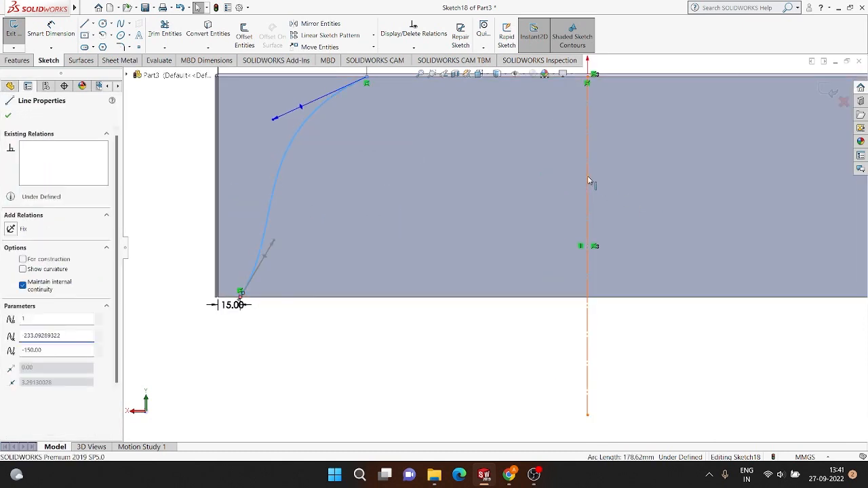
pyautogui.click(320, 24)
pyautogui.scroll(5, 474, 265)
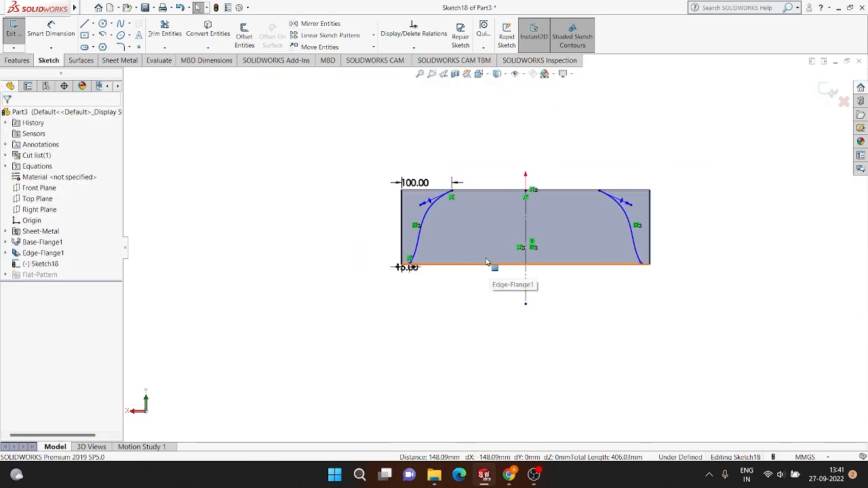
pyautogui.scroll(-3, 486, 262)
pyautogui.click(86, 8)
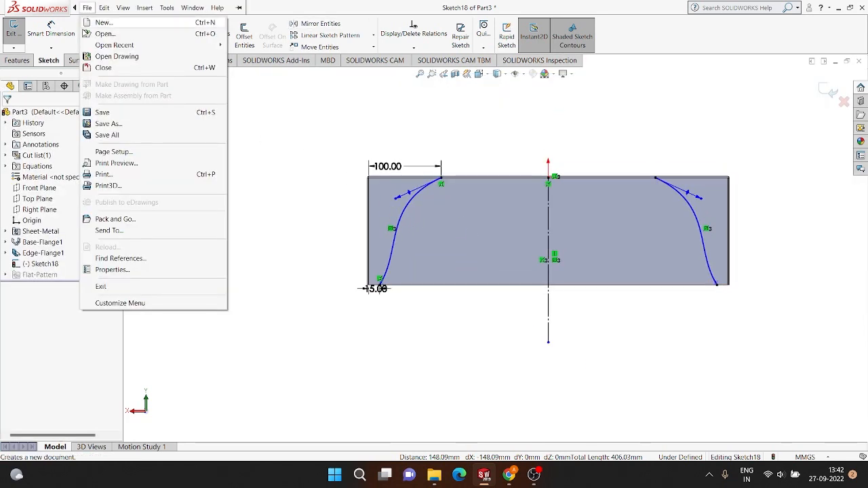
pyautogui.click(325, 195)
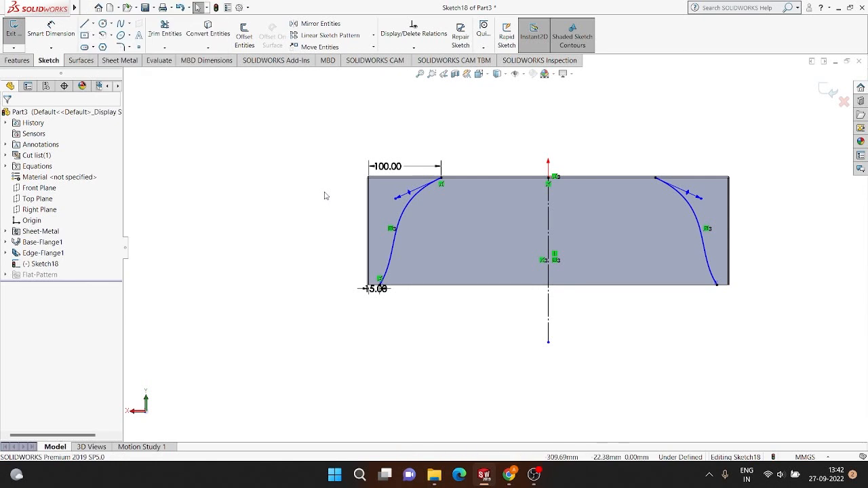
# Draw a horizontal line along the flange's upper edge connecting the upper endpoints of the two mirrored splines
pyautogui.click(84, 25)
pyautogui.scroll(-3, 556, 180)
pyautogui.scroll(-2, 337, 237)
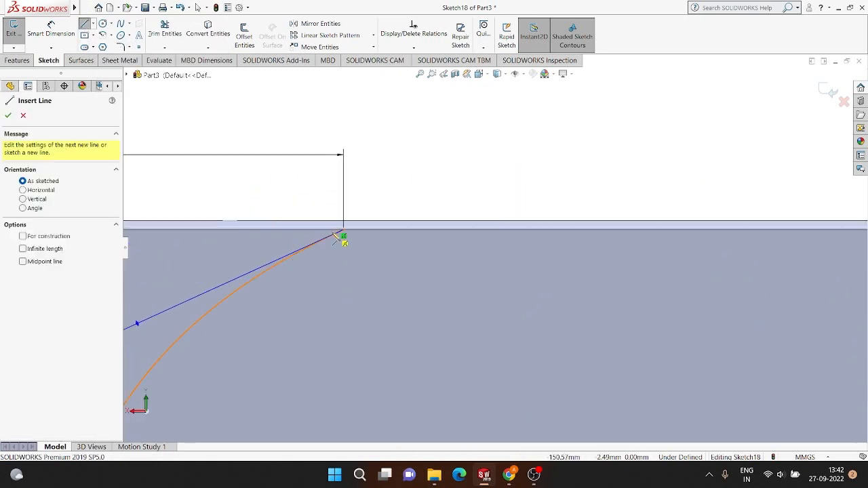
pyautogui.click(337, 238)
pyautogui.scroll(2, 418, 192)
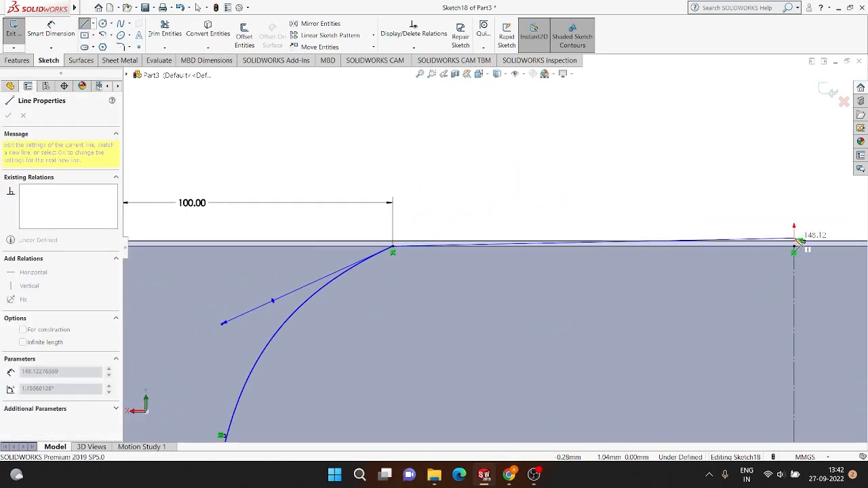
pyautogui.scroll(7, 795, 240)
pyautogui.scroll(-5, 780, 254)
pyautogui.scroll(1, 766, 257)
pyautogui.scroll(-8, 553, 255)
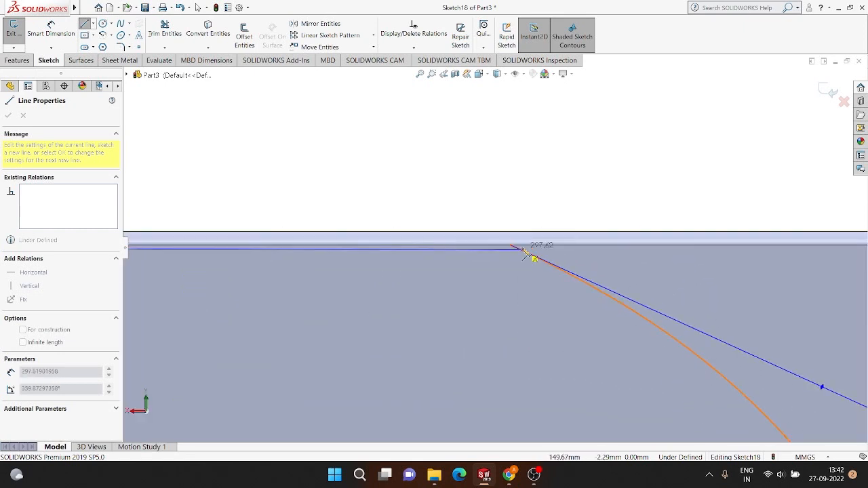
pyautogui.click(524, 251)
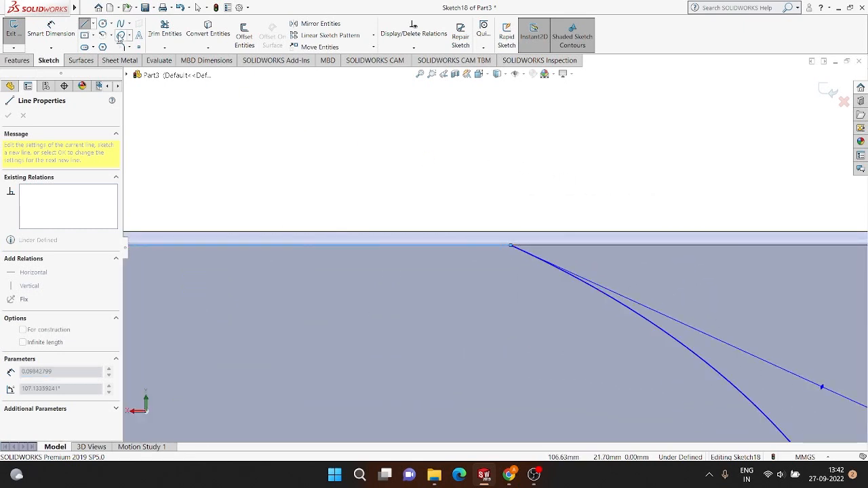
pyautogui.press('Escape')
# Close the profile with a horizontal line along the flange's lower edge between the lower endpoints of the two splines
pyautogui.click(83, 24)
pyautogui.scroll(4, 438, 240)
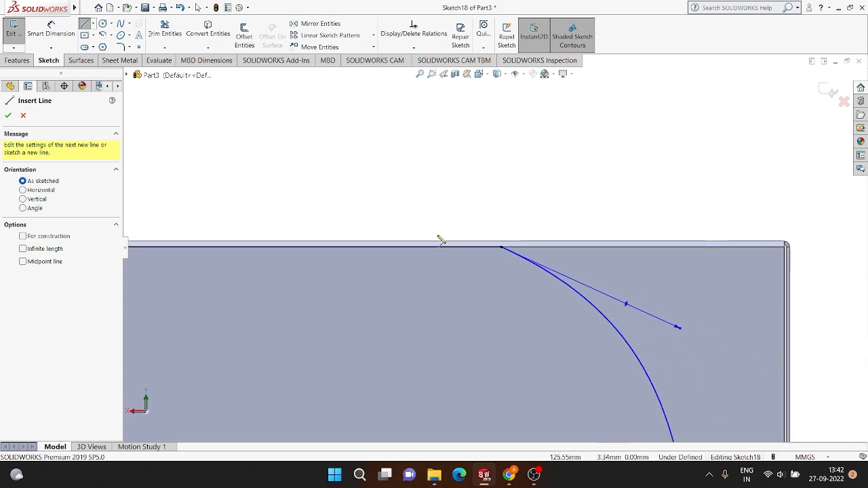
pyautogui.moveTo(529, 410)
pyautogui.keyDown('ctrl'); pyautogui.mouseDown(button='middle')
pyautogui.moveTo(612, 323)
pyautogui.moveTo(423, 250)
pyautogui.mouseUp(button='middle'); pyautogui.keyUp('ctrl')
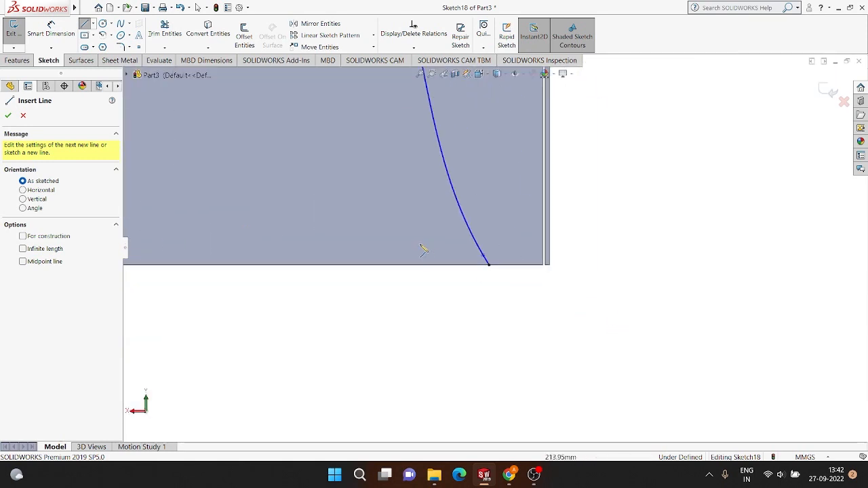
pyautogui.click(489, 264)
pyautogui.scroll(3, 478, 261)
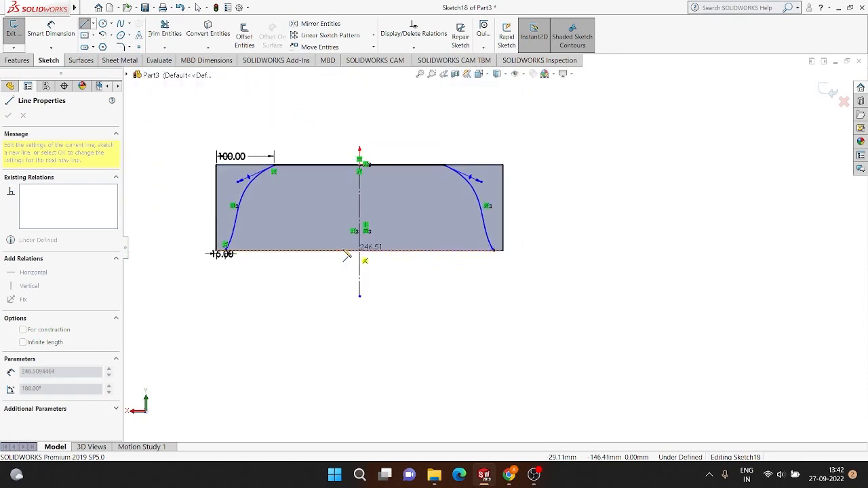
pyautogui.scroll(-4, 235, 251)
pyautogui.scroll(-5, 235, 251)
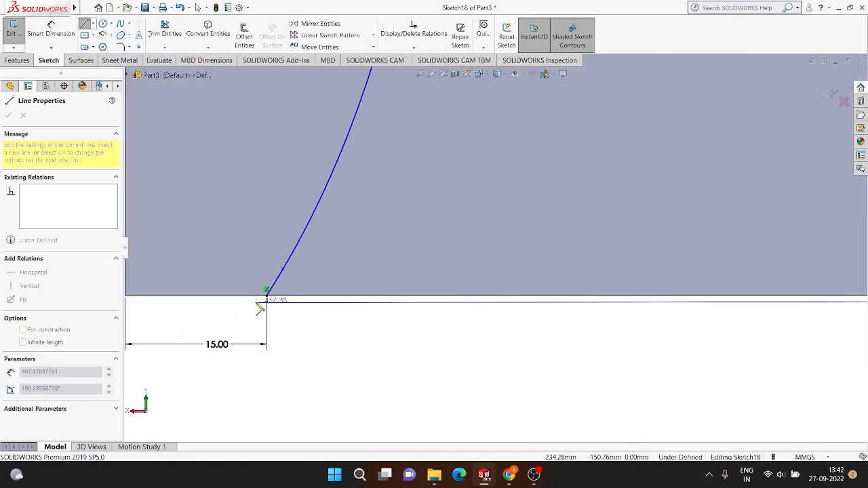
pyautogui.click(267, 297)
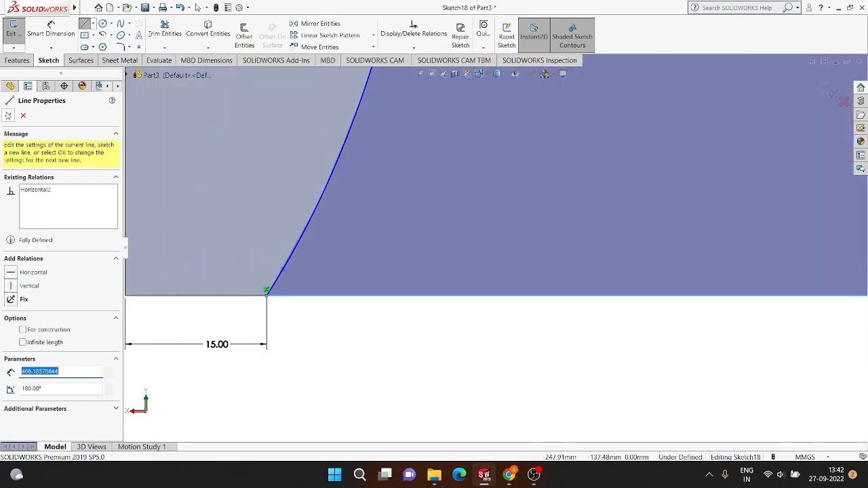
# Extrude-cut the closed spline profile 387 mm blind with normal cut through both long side flanges
pyautogui.click(17, 61)
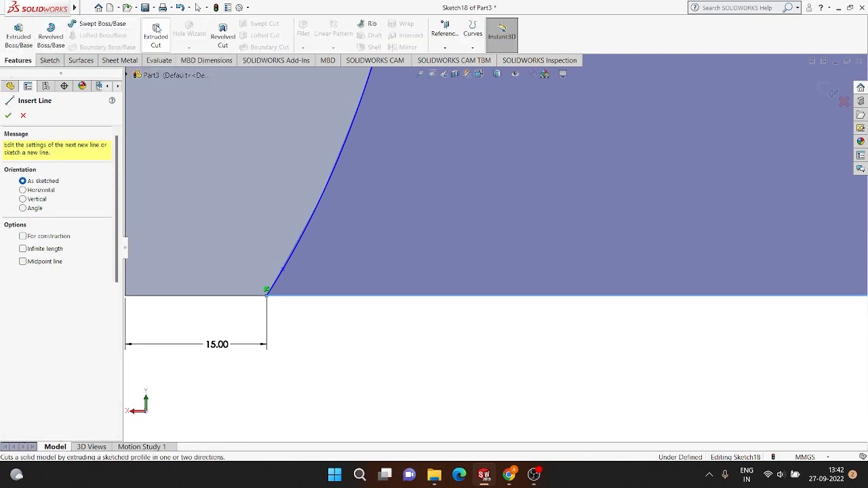
pyautogui.click(155, 28)
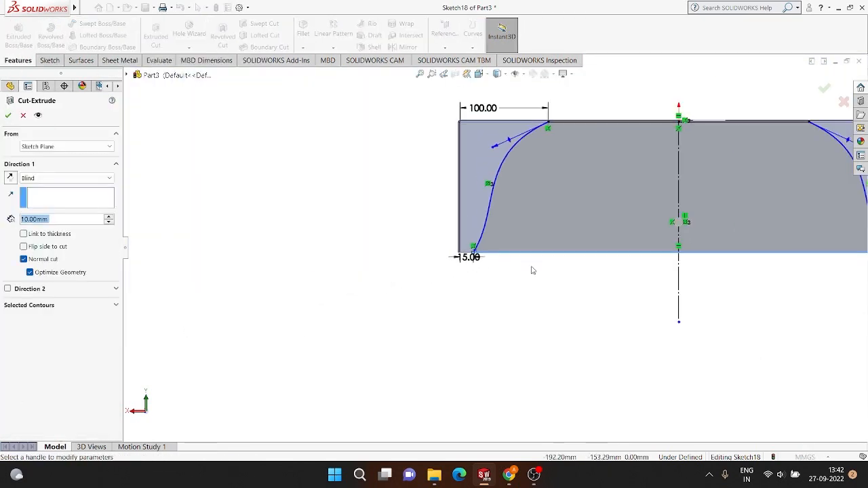
pyautogui.moveTo(594, 255); pyautogui.dragTo(686, 164)
pyautogui.click(8, 116)
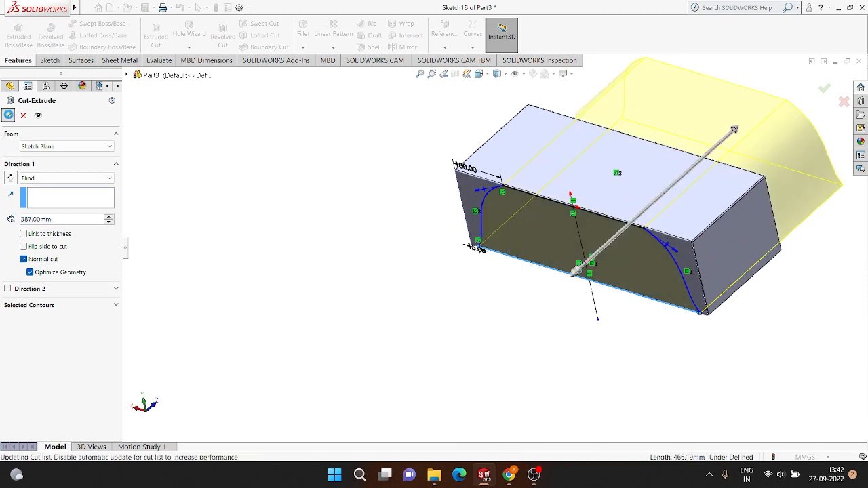
# Start a sketch on the short end flange's outer face and add an infinite vertical construction line through the origin
pyautogui.moveTo(325, 203); pyautogui.dragTo(626, 270, button='middle')
pyautogui.click(624, 268)
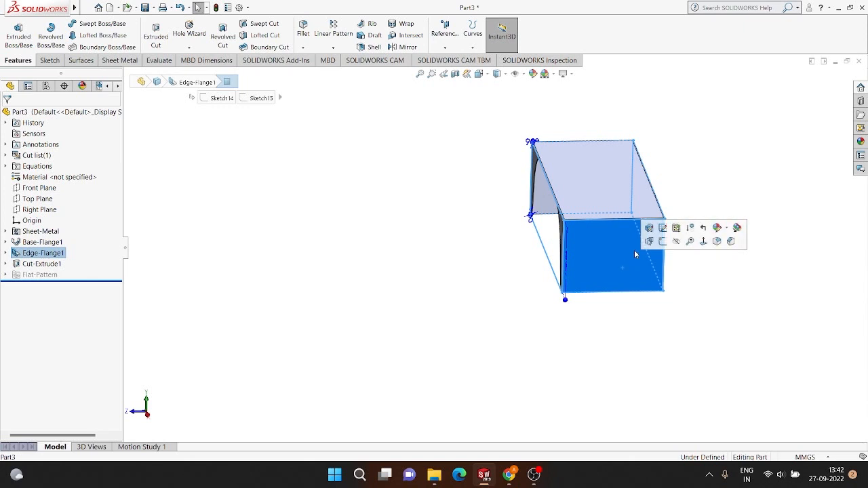
pyautogui.click(704, 241)
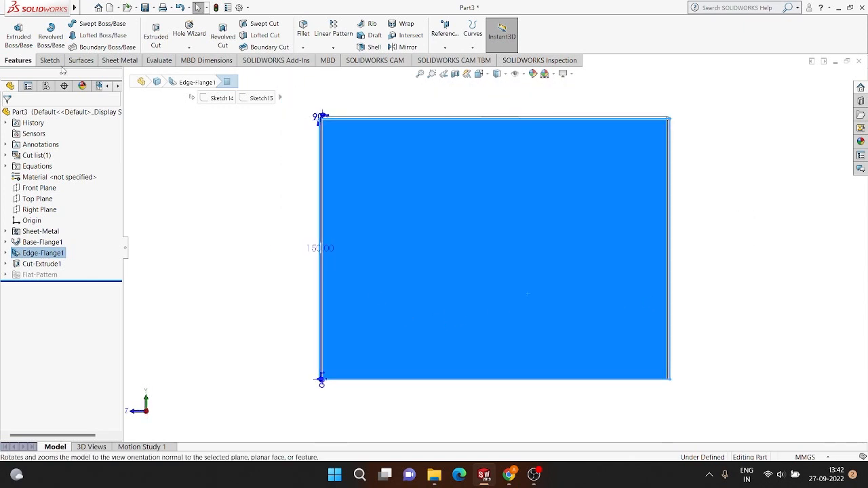
pyautogui.click(50, 60)
pyautogui.click(84, 24)
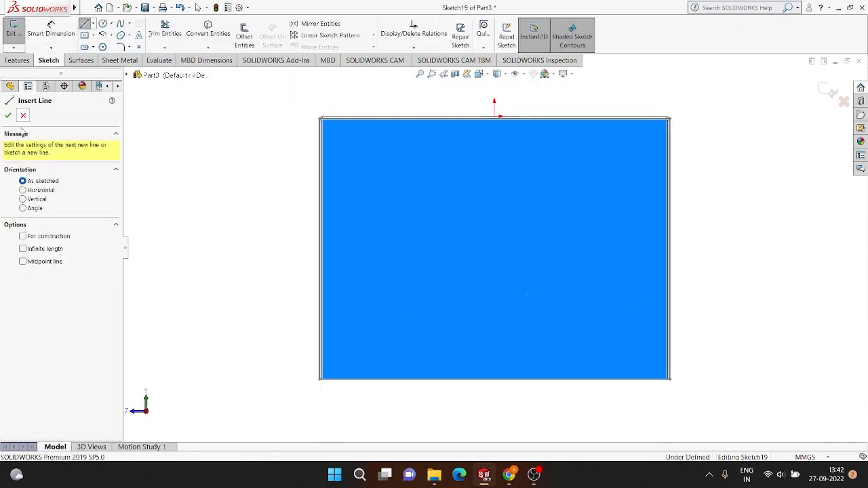
pyautogui.click(33, 201)
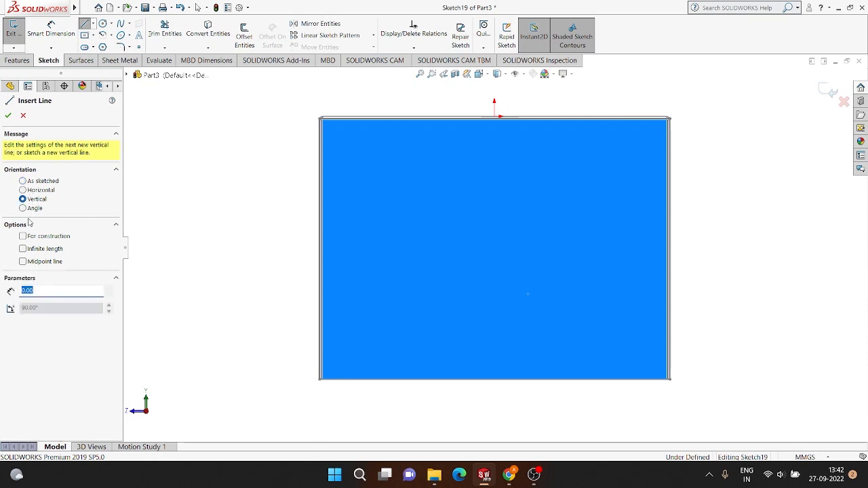
pyautogui.click(30, 251)
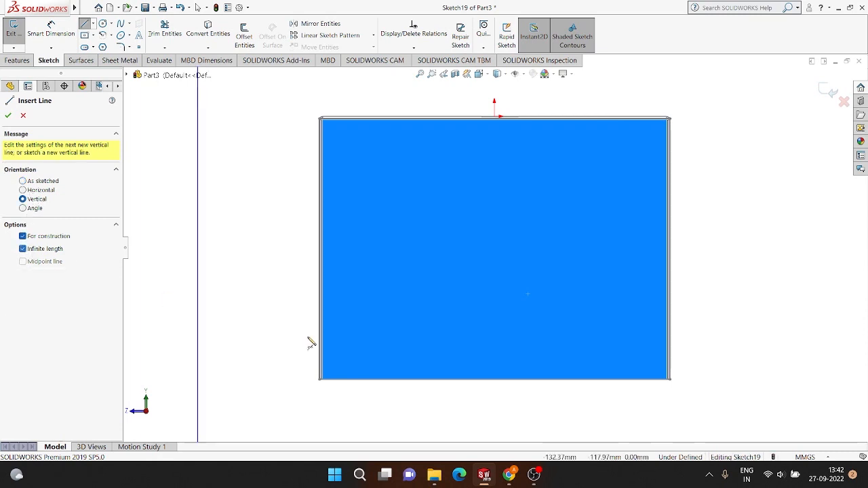
pyautogui.click(494, 118)
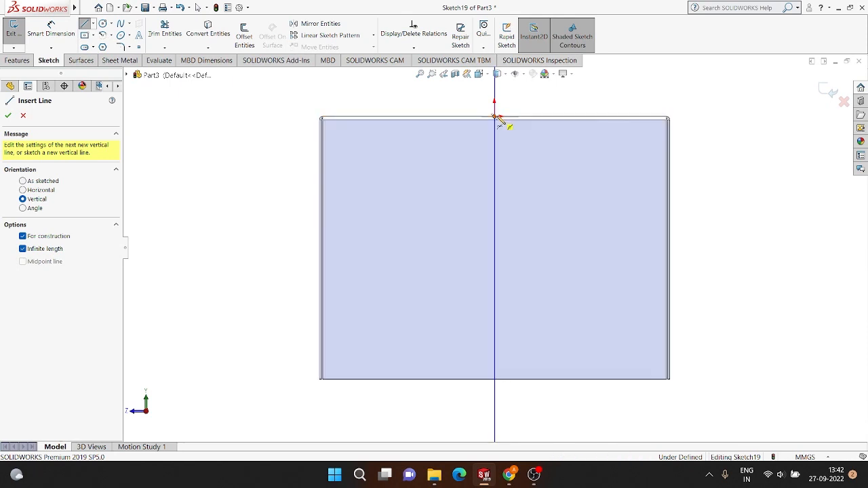
pyautogui.click(9, 117)
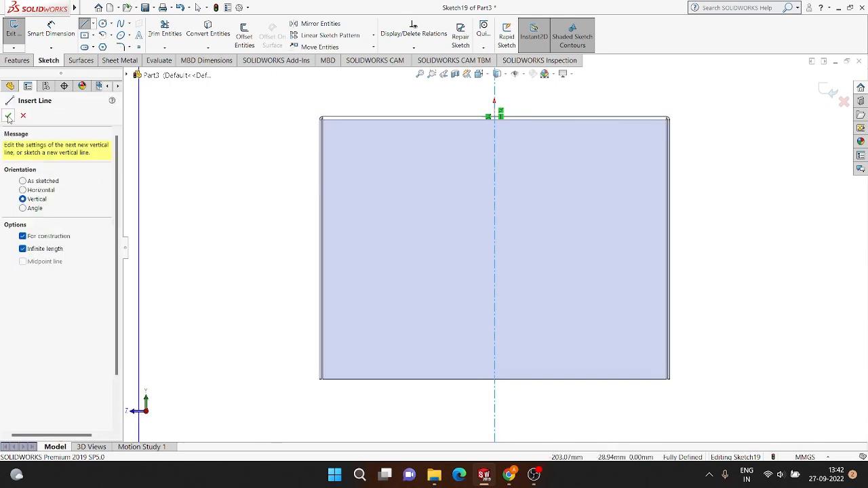
pyautogui.click(8, 116)
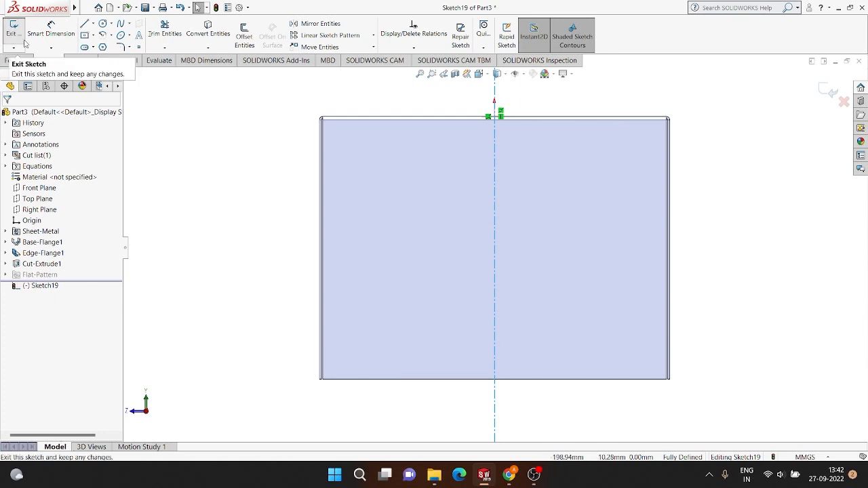
# Sketch a three-point spline left of the centerline from the end flange's lower edge, bulging outward, to its upper edge
pyautogui.click(120, 23)
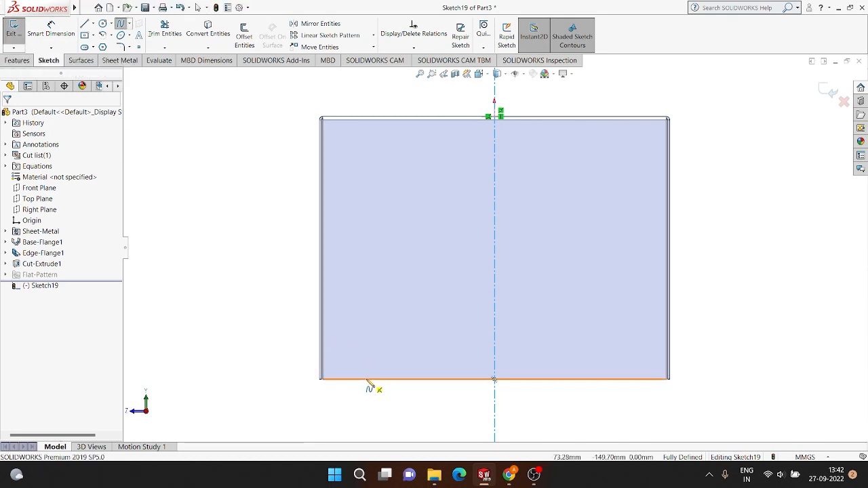
pyautogui.click(366, 379)
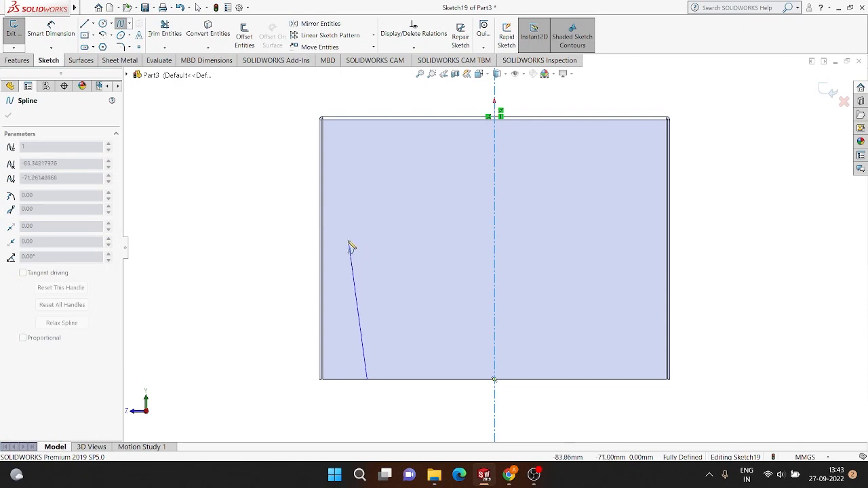
pyautogui.click(348, 242)
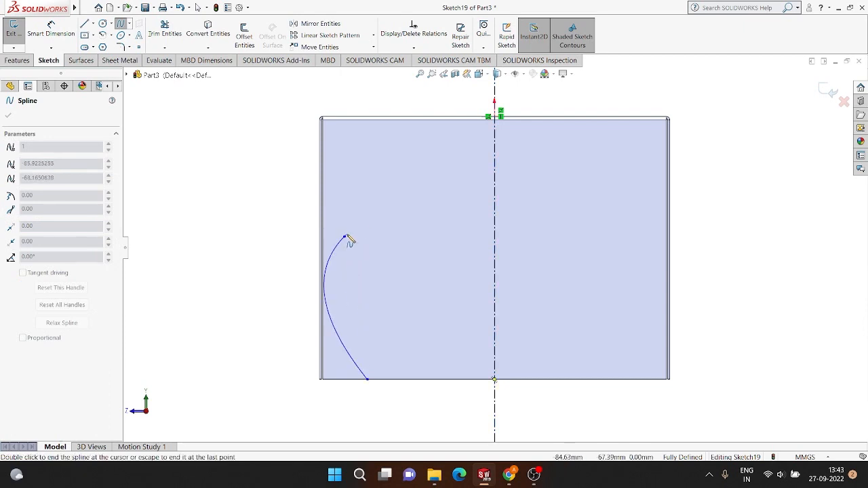
pyautogui.doubleClick(429, 122)
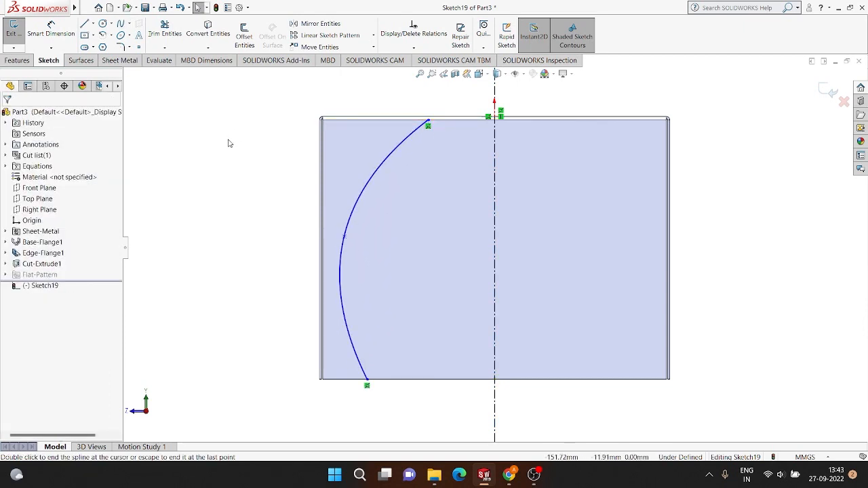
# Dimension the spline's upper endpoint 65 mm horizontally from the end flange's upper left corner
pyautogui.moveTo(207, 148); pyautogui.dragTo(207, 101, button='right')
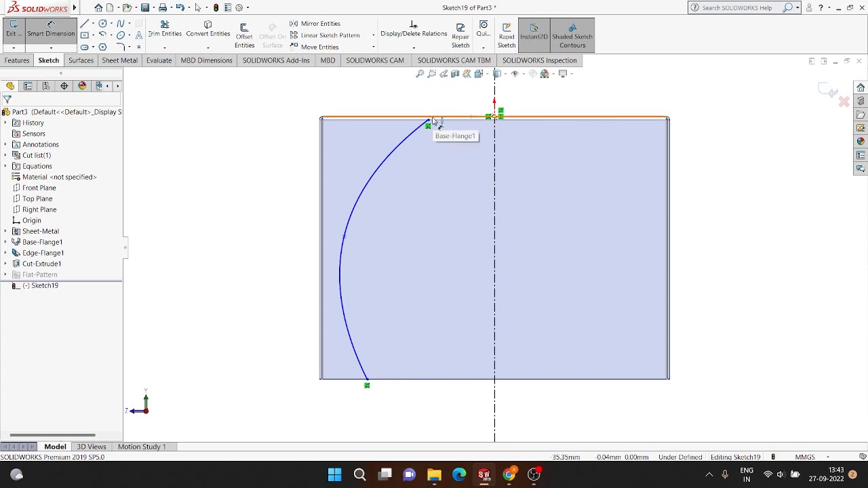
pyautogui.click(429, 122)
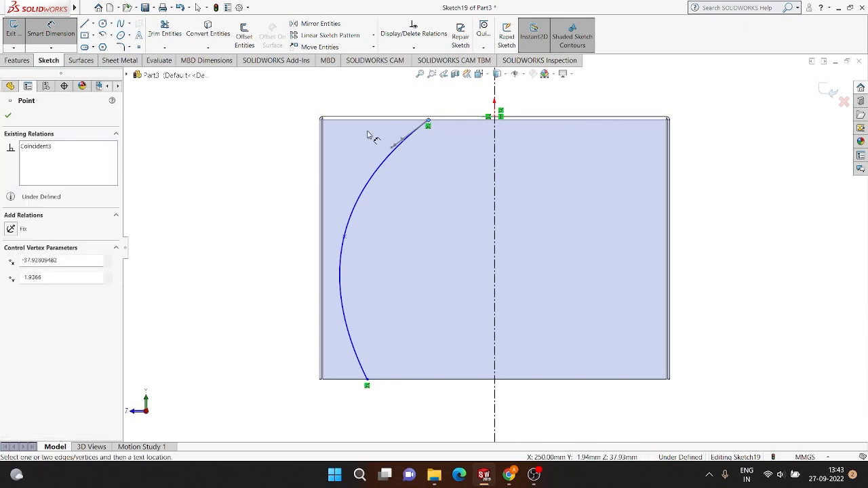
pyautogui.click(323, 121)
pyautogui.click(362, 106)
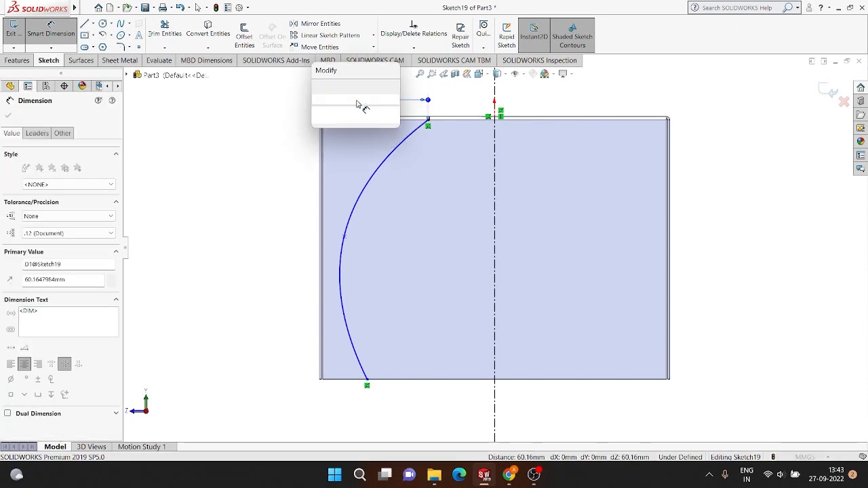
pyautogui.write('65')
pyautogui.press('Return')
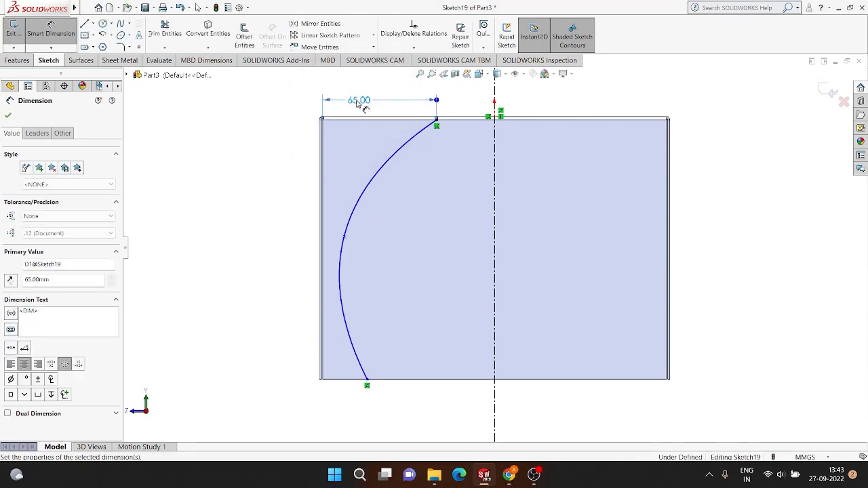
# Dimension the spline's lower endpoint 15 mm horizontally from the end flange's lower left corner
pyautogui.click(368, 384)
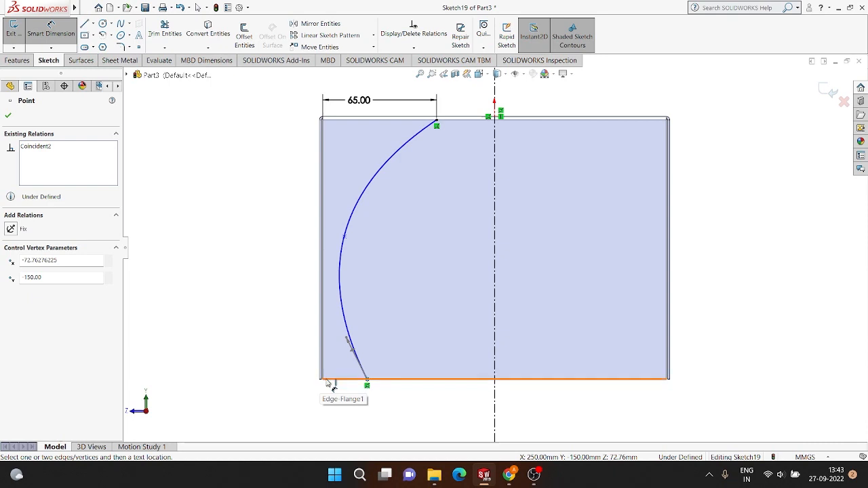
pyautogui.click(324, 383)
pyautogui.click(343, 407)
pyautogui.write('15')
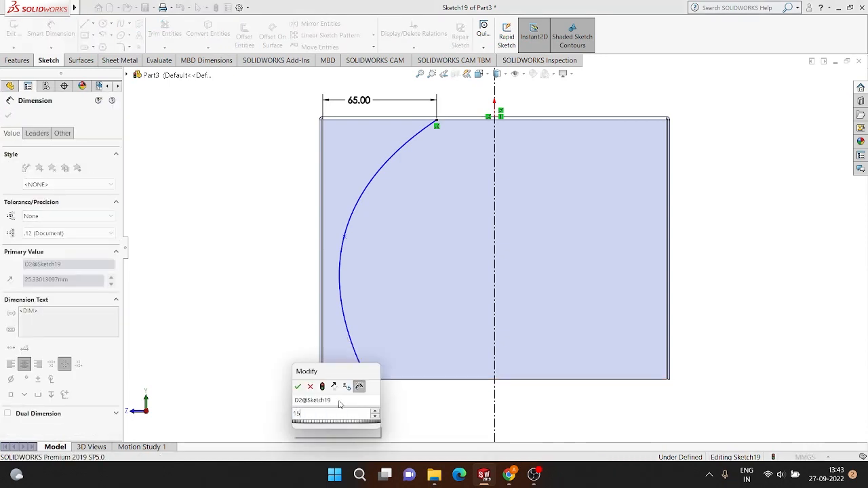
pyautogui.press('Return')
pyautogui.press('Escape')
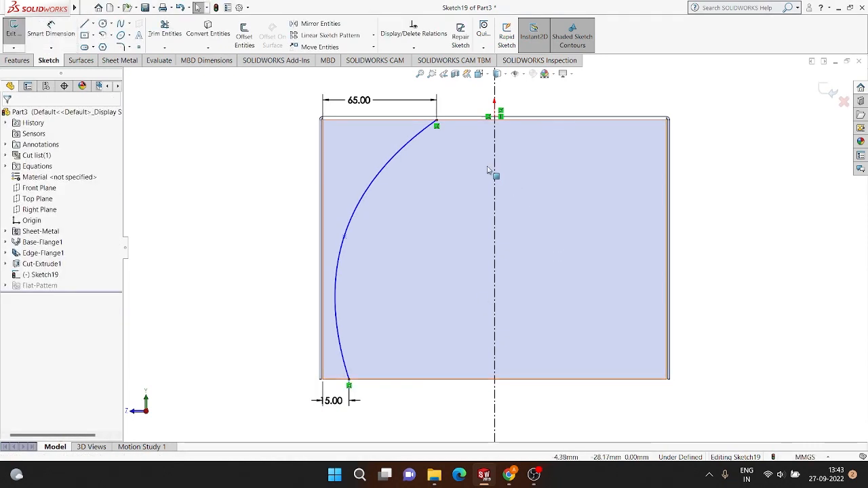
# Mirror the end flange's spline about the infinite vertical construction line
pyautogui.click(420, 136)
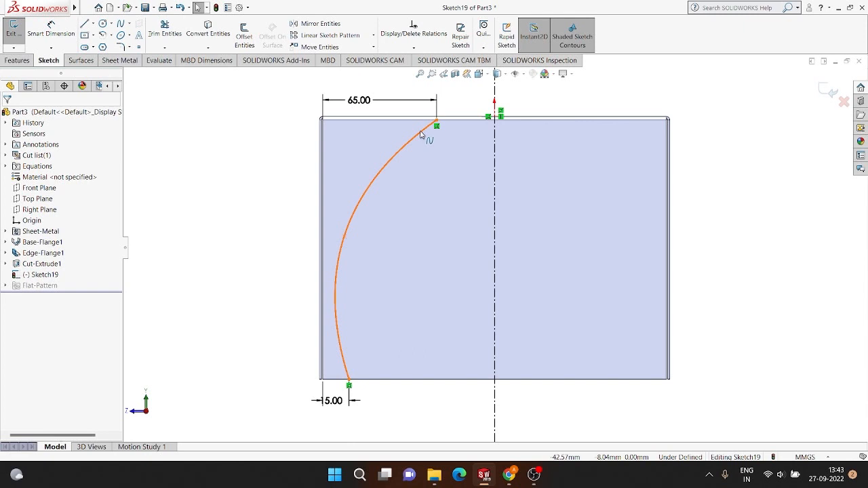
pyautogui.keyDown('ctrl'); pyautogui.click(494, 163); pyautogui.keyUp('ctrl')
pyautogui.click(318, 23)
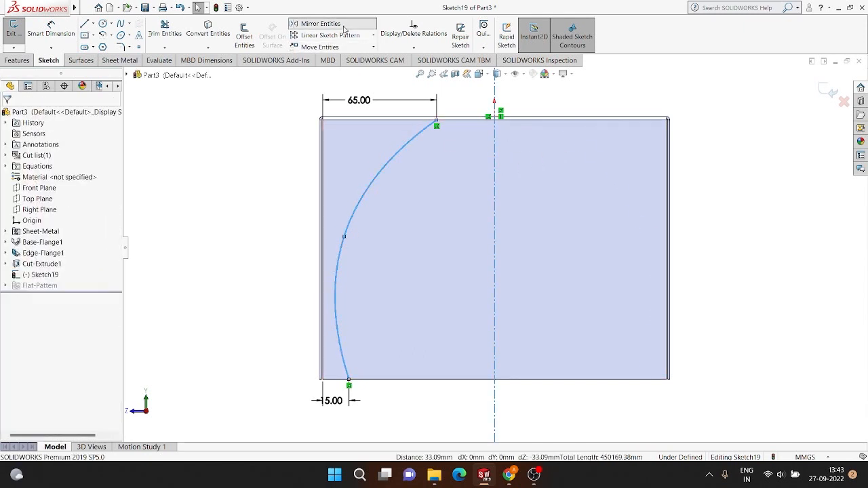
# Close the end flange profile with horizontal lines joining the two splines' upper endpoints and their lower endpoints
pyautogui.click(84, 24)
pyautogui.click(436, 122)
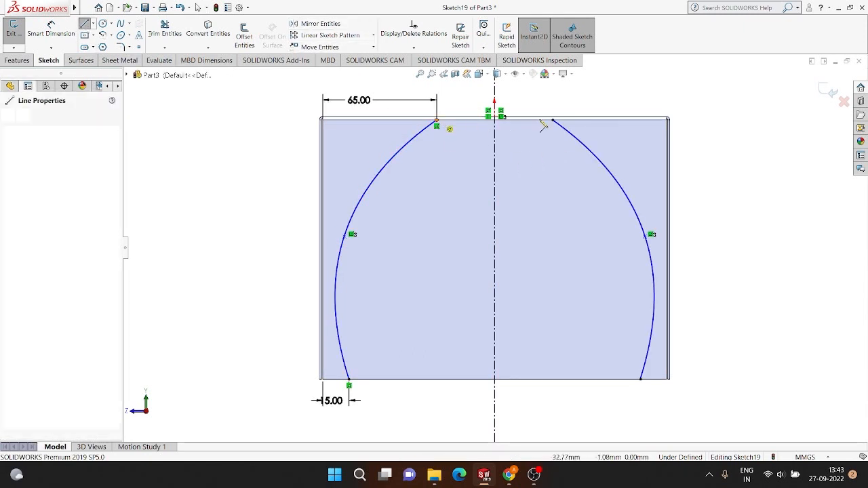
pyautogui.doubleClick(552, 121)
pyautogui.press('Escape')
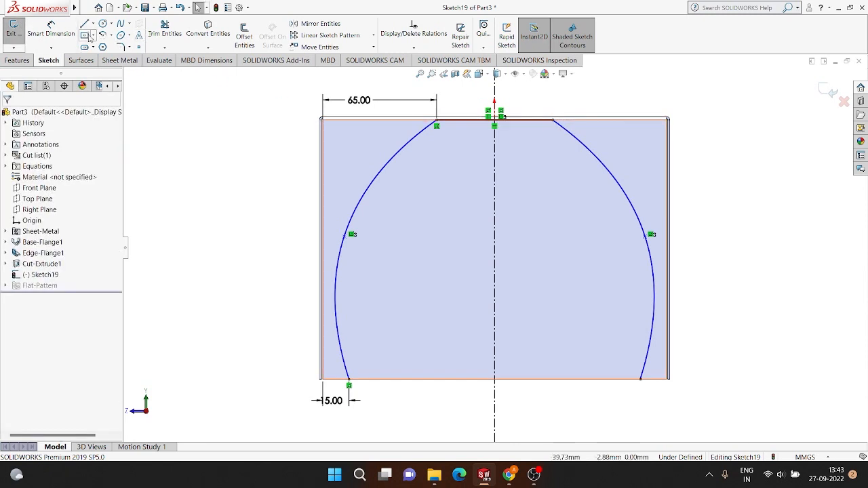
pyautogui.click(84, 24)
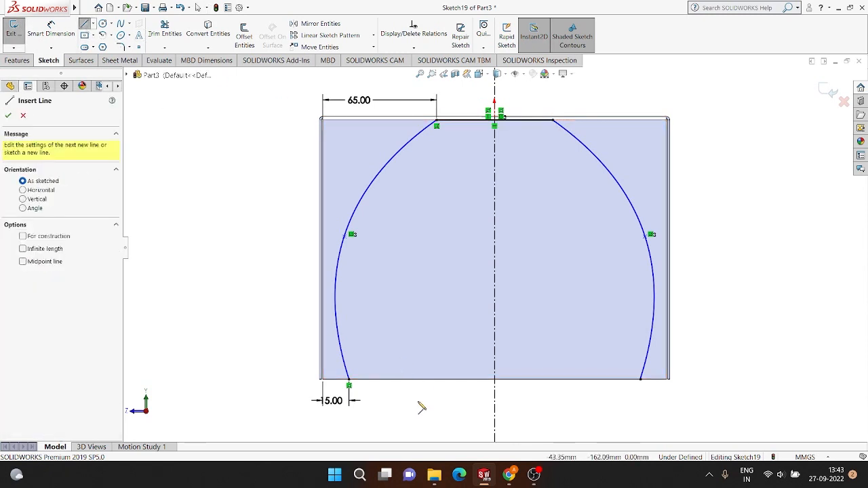
pyautogui.click(349, 380)
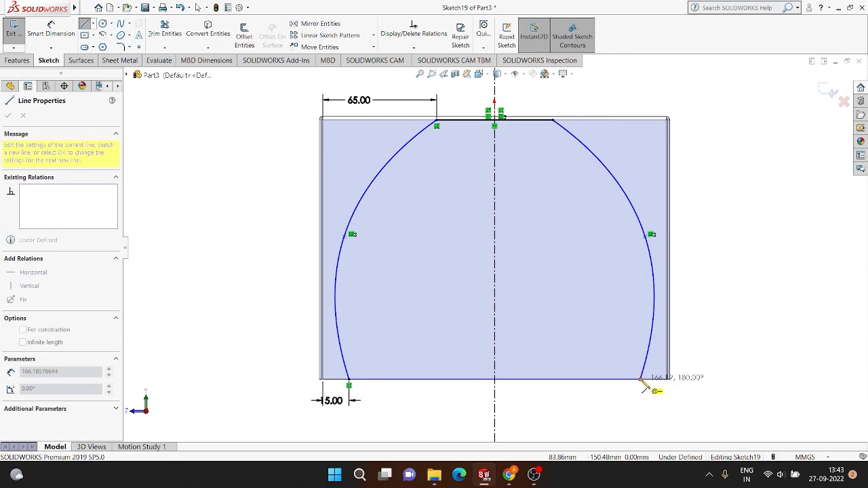
pyautogui.click(640, 379)
pyautogui.click(8, 116)
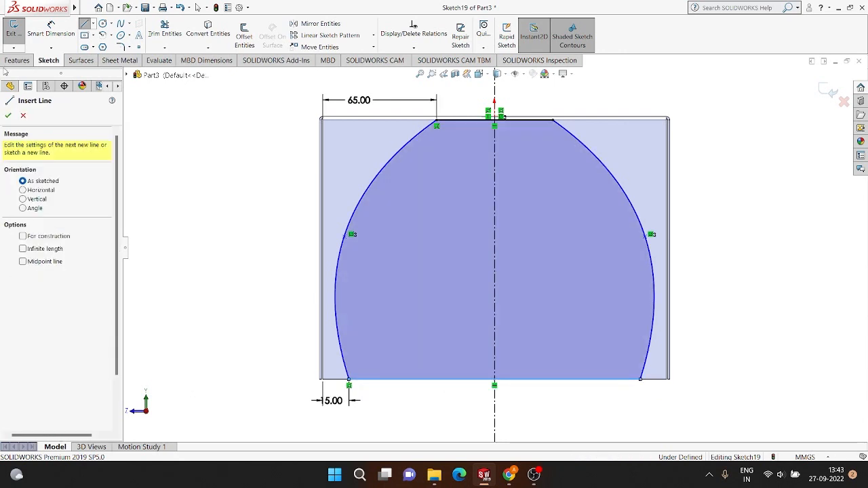
# Cut-extrude the closed spline profile as a Blind cut along the part's length, extending the depth past the opposite end flange
pyautogui.click(16, 59)
pyautogui.scroll(-3, 541, 231)
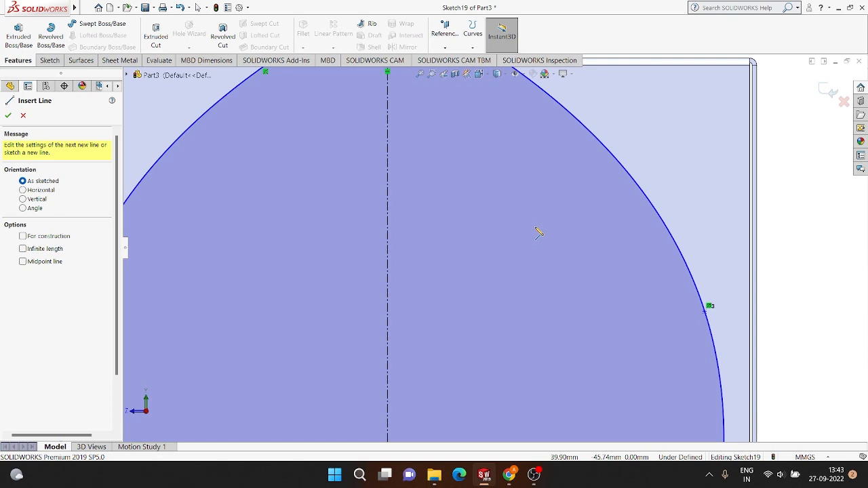
pyautogui.click(8, 116)
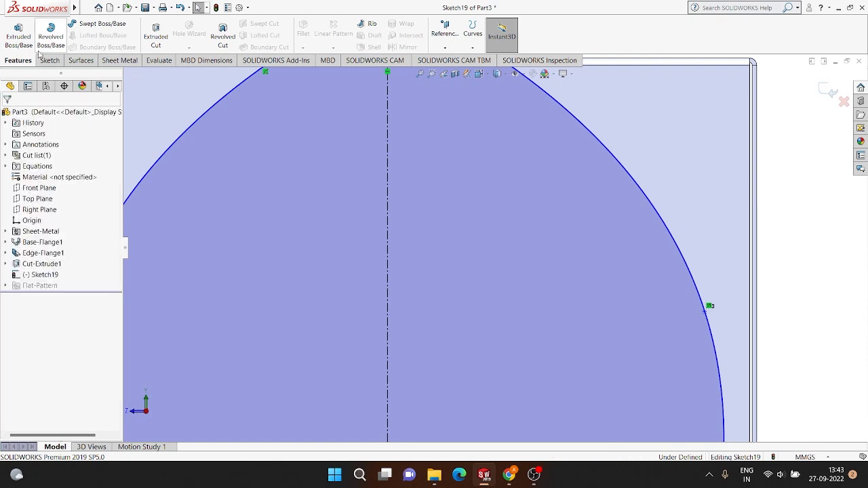
pyautogui.click(157, 39)
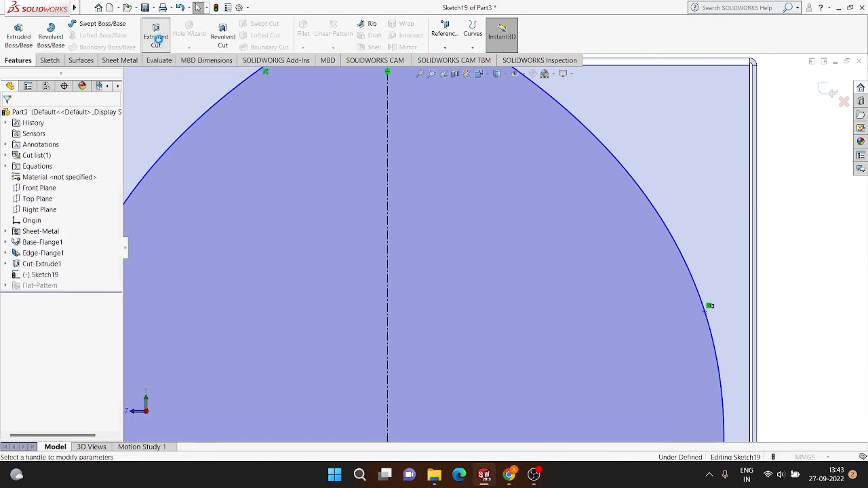
pyautogui.scroll(3, 425, 258)
pyautogui.click(544, 242)
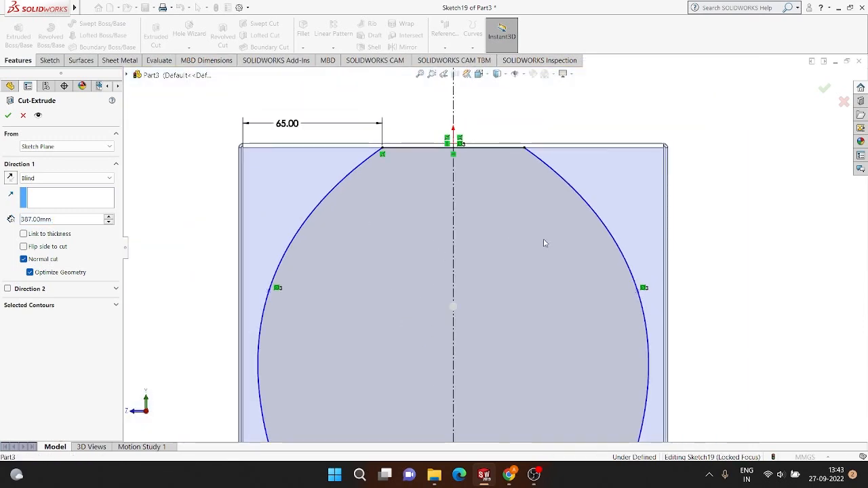
pyautogui.moveTo(513, 219); pyautogui.dragTo(443, 242, button='middle')
pyautogui.scroll(3, 447, 243)
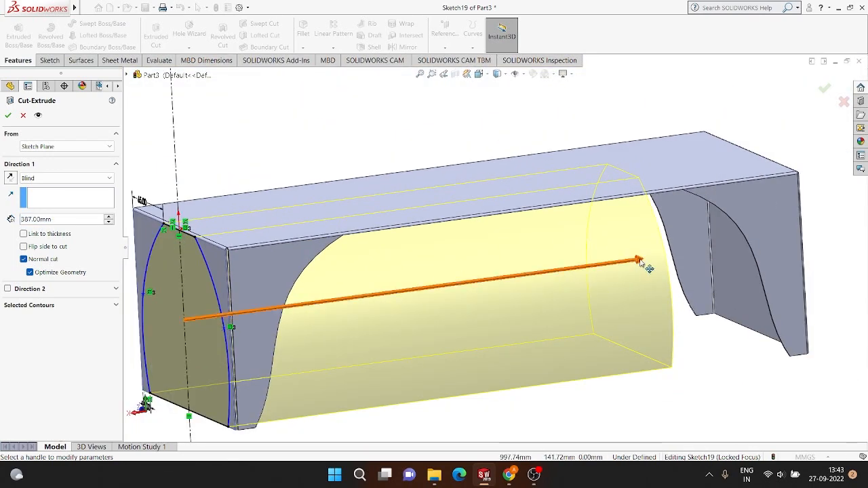
pyautogui.moveTo(643, 262); pyautogui.dragTo(866, 230)
pyautogui.click(8, 117)
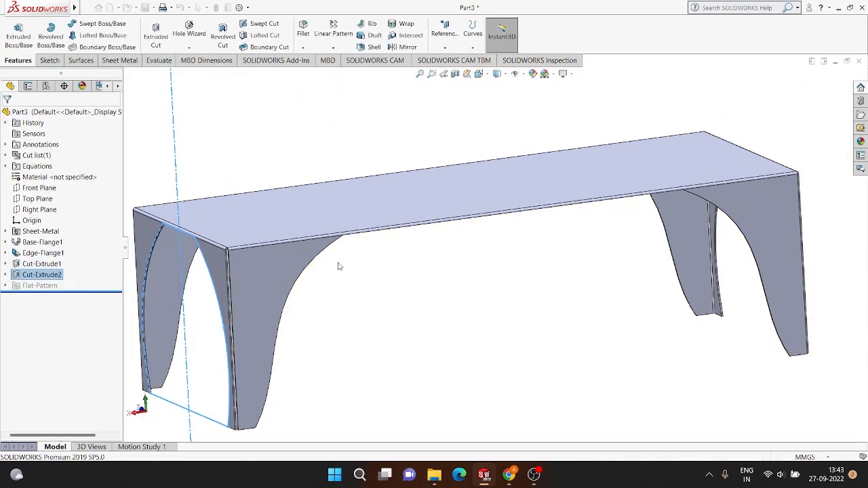
# Examine the bend edge above the end opening and the overall shape of the four legs
pyautogui.scroll(-5, 275, 254)
pyautogui.scroll(-3, 275, 253)
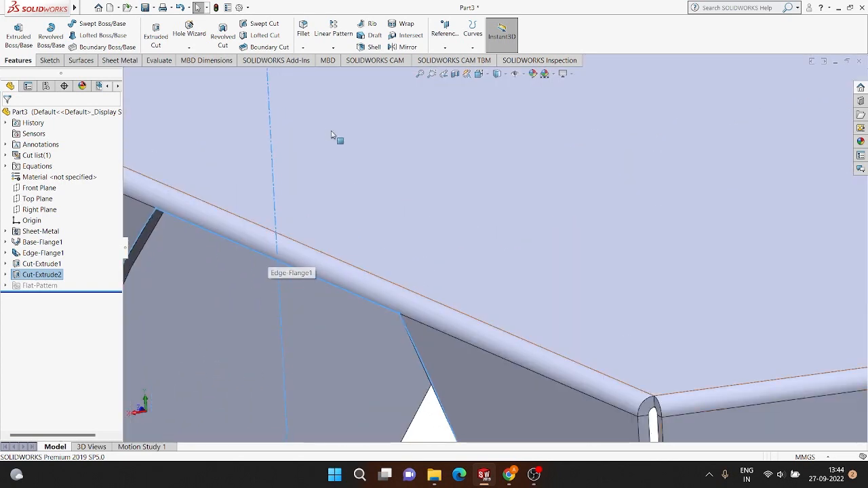
pyautogui.scroll(-2, 254, 289)
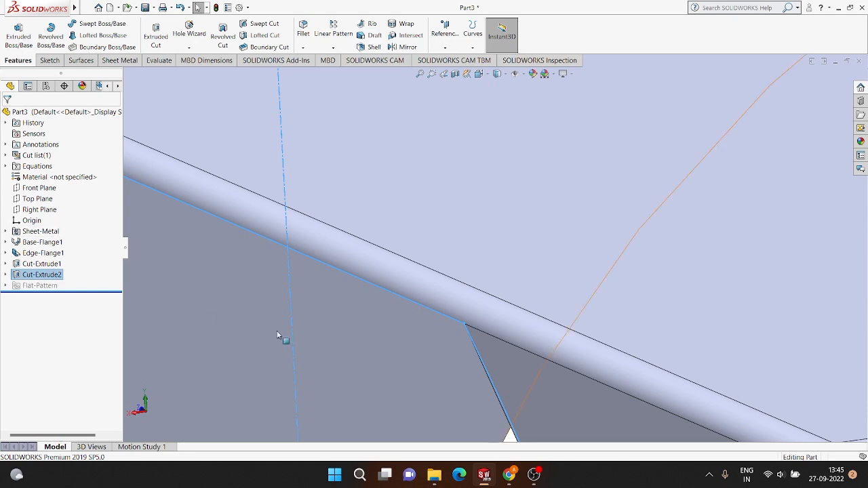
pyautogui.scroll(2, 416, 314)
pyautogui.scroll(3, 448, 314)
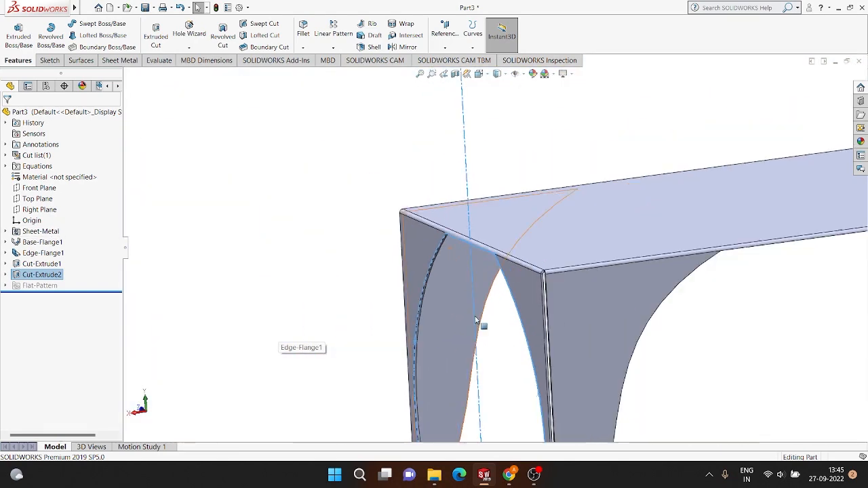
pyautogui.scroll(2, 705, 353)
pyautogui.moveTo(618, 327); pyautogui.dragTo(600, 255, button='middle')
pyautogui.scroll(3, 599, 255)
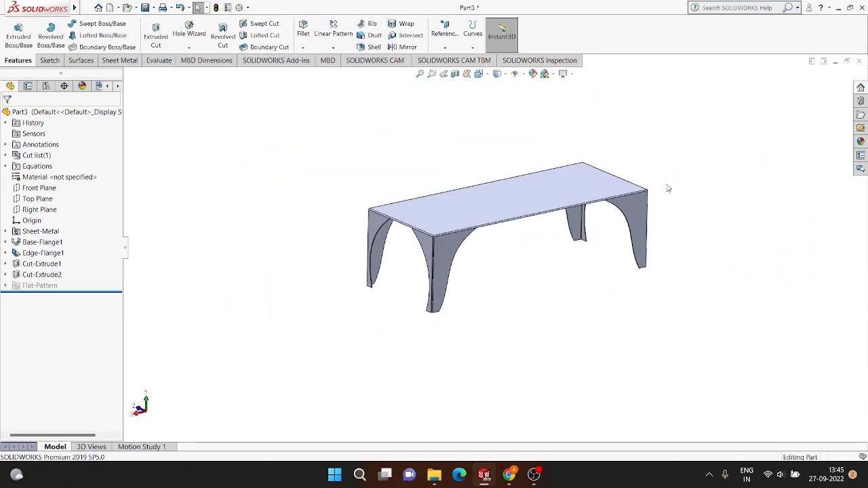
pyautogui.moveTo(435, 294); pyautogui.dragTo(434, 293, button='middle')
pyautogui.scroll(-2, 436, 246)
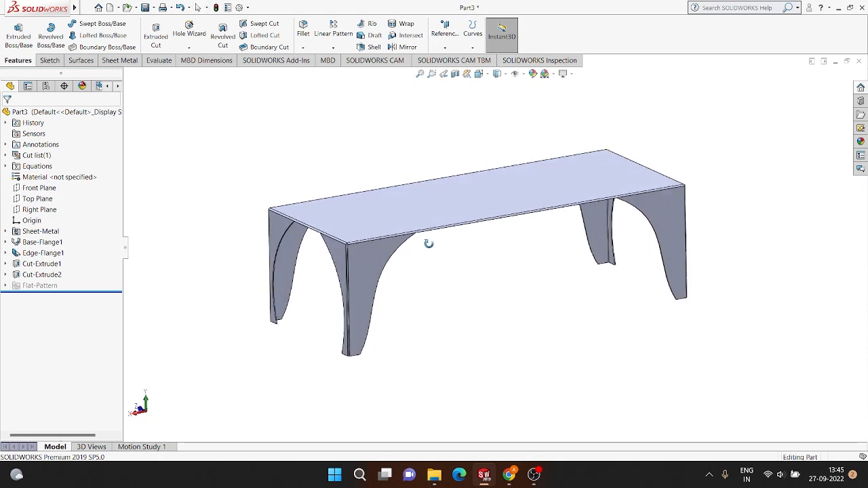
pyautogui.moveTo(428, 244); pyautogui.dragTo(432, 248, button='middle')
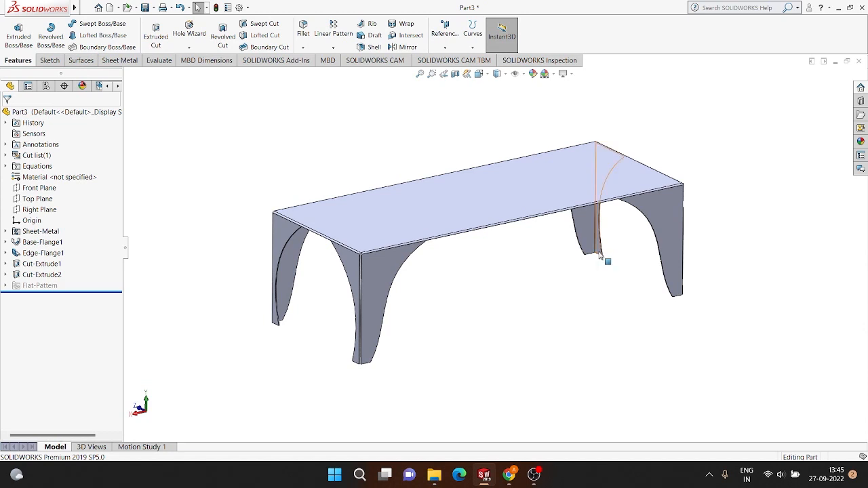
pyautogui.scroll(-2, 599, 255)
pyautogui.scroll(4, 600, 255)
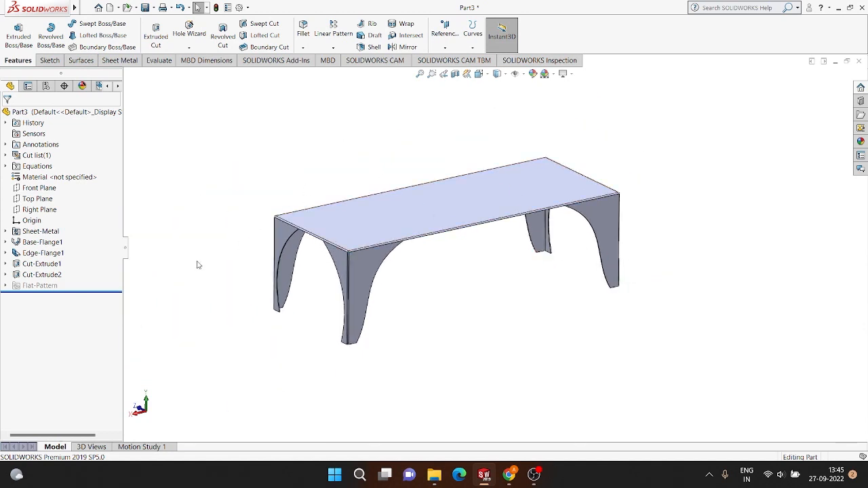
pyautogui.moveTo(197, 264); pyautogui.dragTo(200, 269, button='middle')
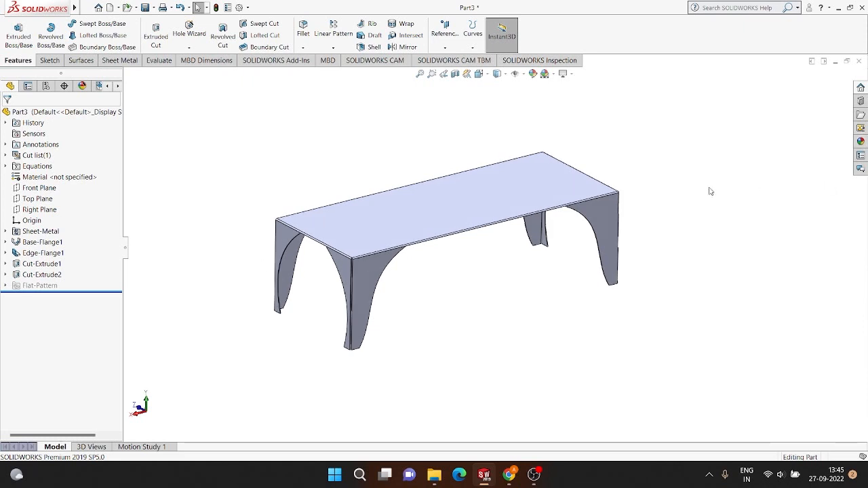
pyautogui.moveTo(516, 152); pyautogui.dragTo(488, 156, button='middle')
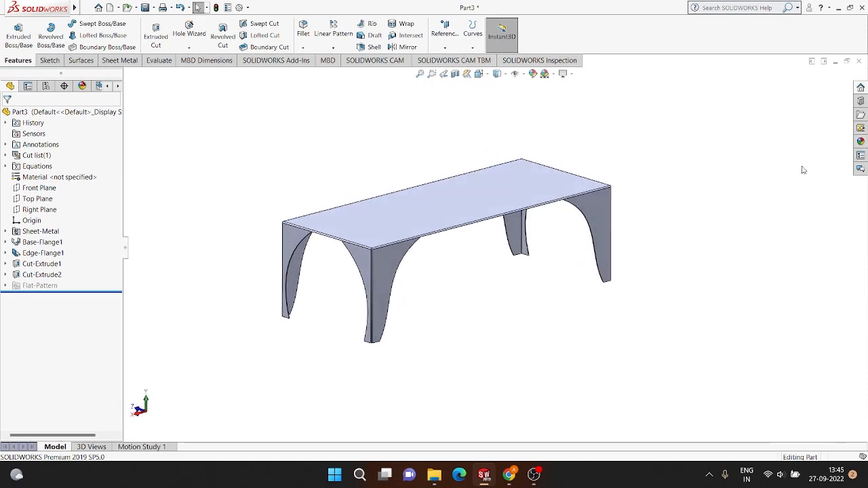
# Apply the polished steel metal appearance to the whole part and inspect it from different angles
pyautogui.click(861, 142)
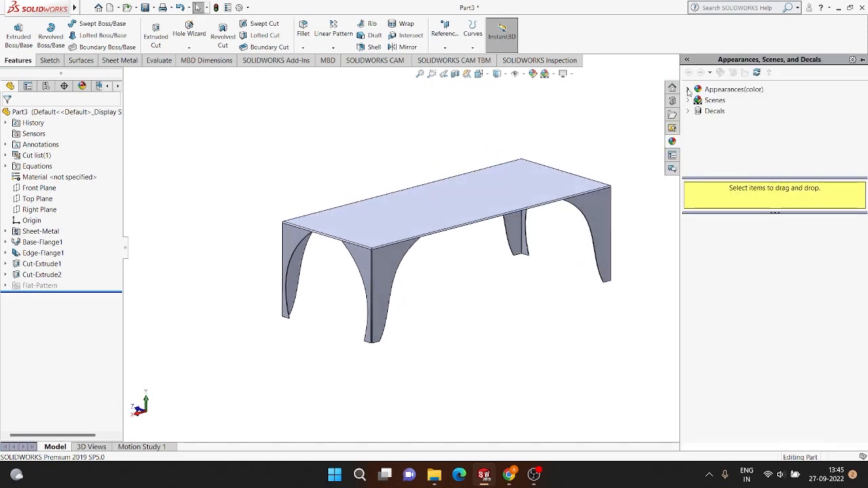
pyautogui.click(688, 90)
pyautogui.click(721, 111)
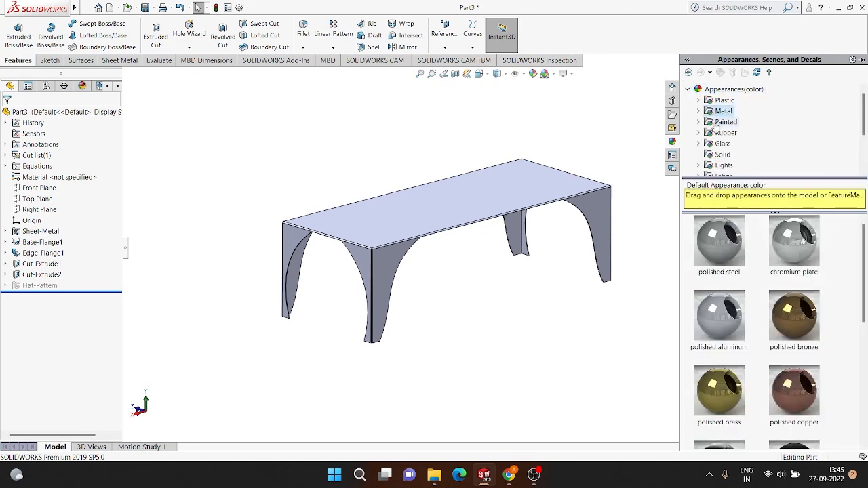
pyautogui.doubleClick(727, 242)
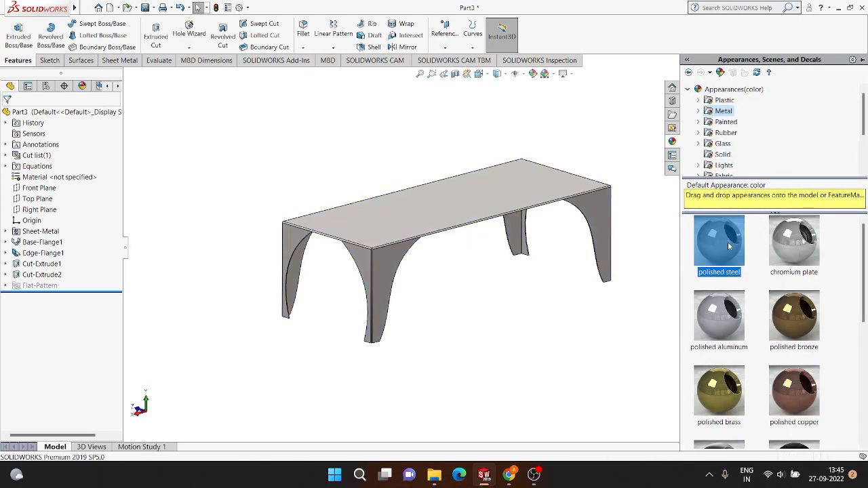
pyautogui.click(503, 147)
pyautogui.moveTo(503, 147); pyautogui.dragTo(688, 271, button='middle')
pyautogui.moveTo(751, 283); pyautogui.dragTo(576, 252, button='middle')
pyautogui.moveTo(502, 249); pyautogui.dragTo(441, 205, button='middle')
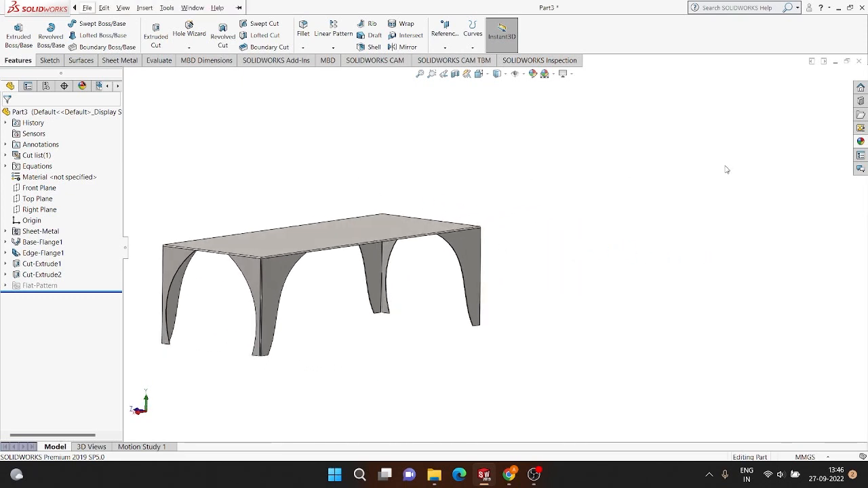